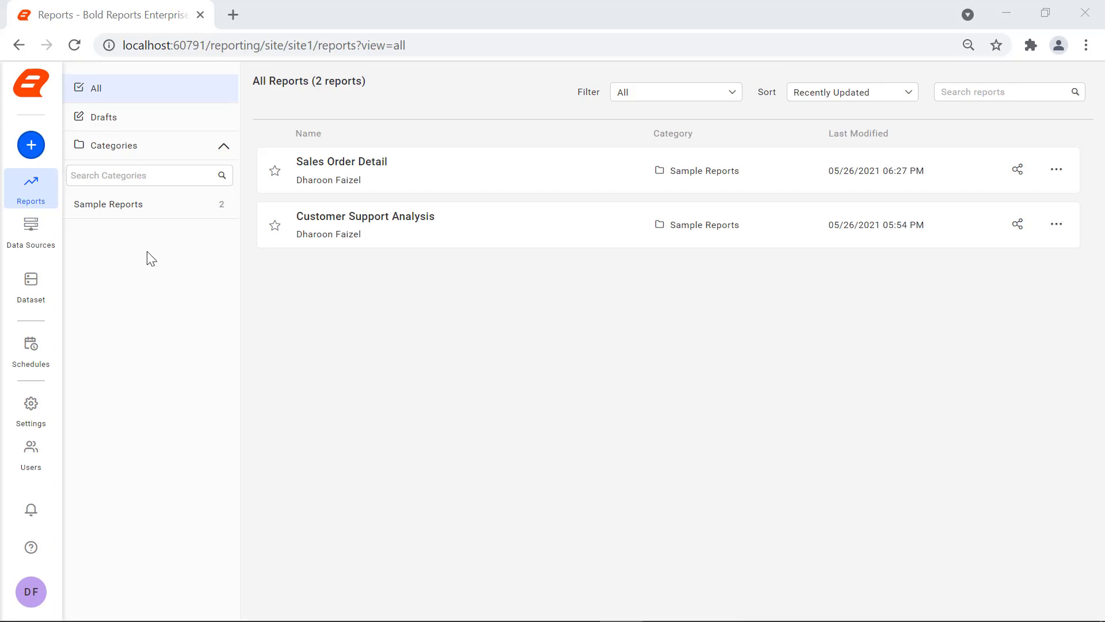
- Review the options for creating or uploading reports, categories, data sources, datasets and schedules
{"action": "left_click", "coordinate": [48, 162]}
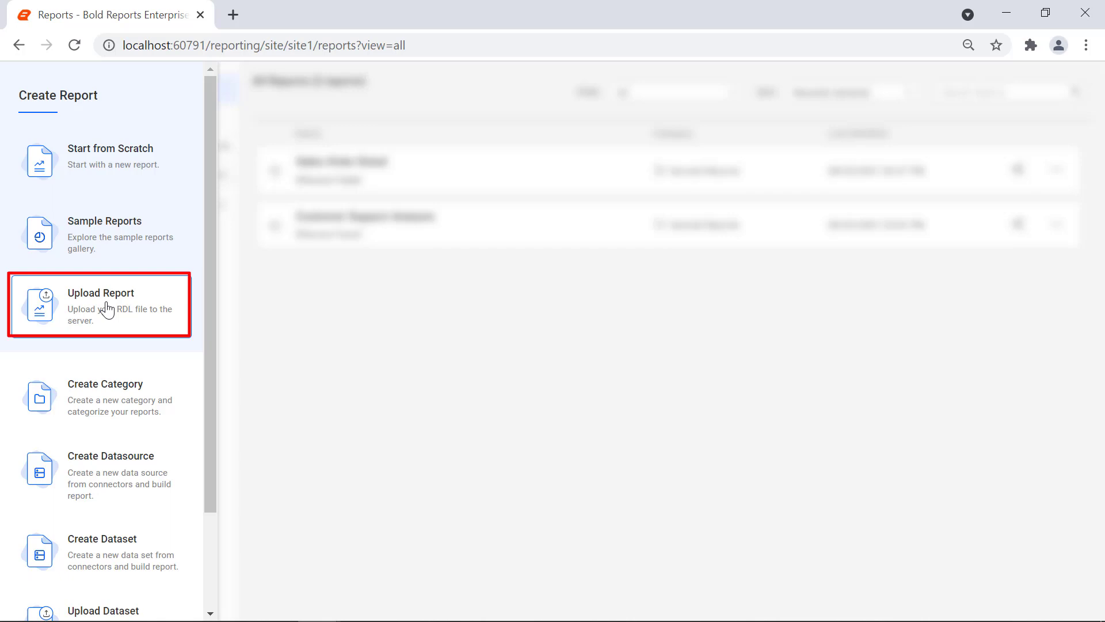
{"action": "scroll", "coordinate": [107, 308], "scroll_direction": "down", "scroll_amount": 2}
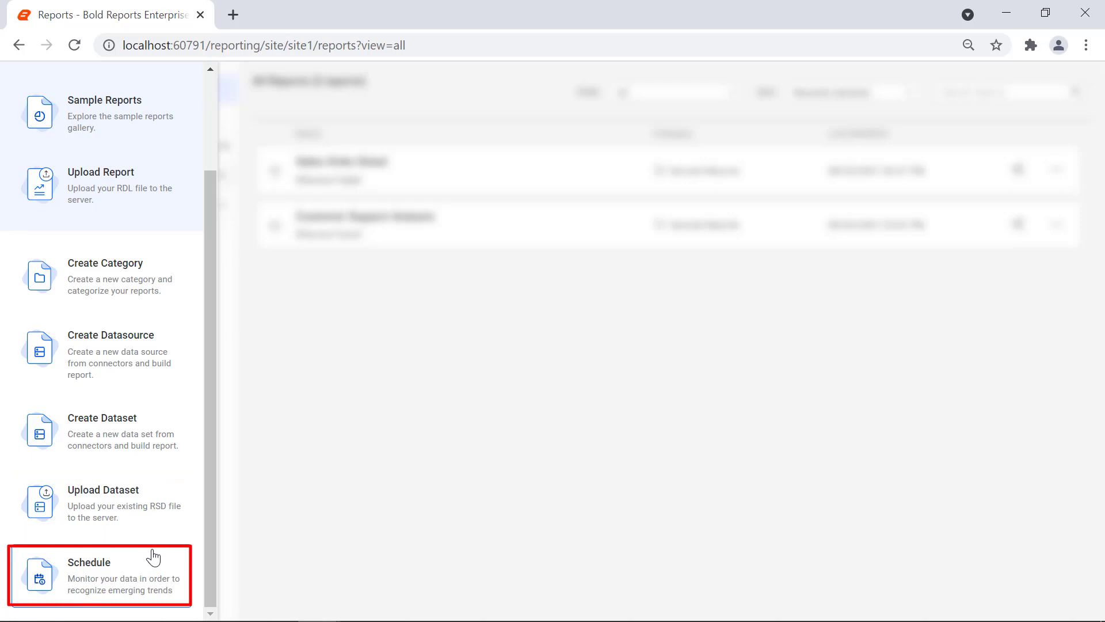
{"action": "left_click", "coordinate": [682, 375]}
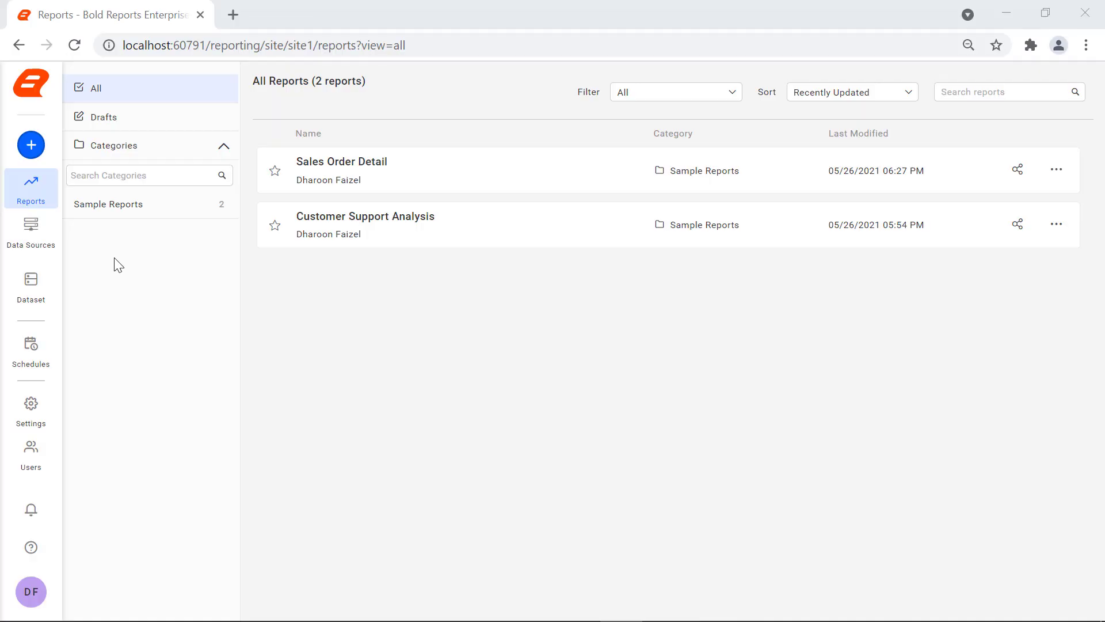
- Browse the draft reports and the Sample Reports category, including the category's management options
{"action": "left_click", "coordinate": [54, 204]}
{"action": "left_click", "coordinate": [229, 118]}
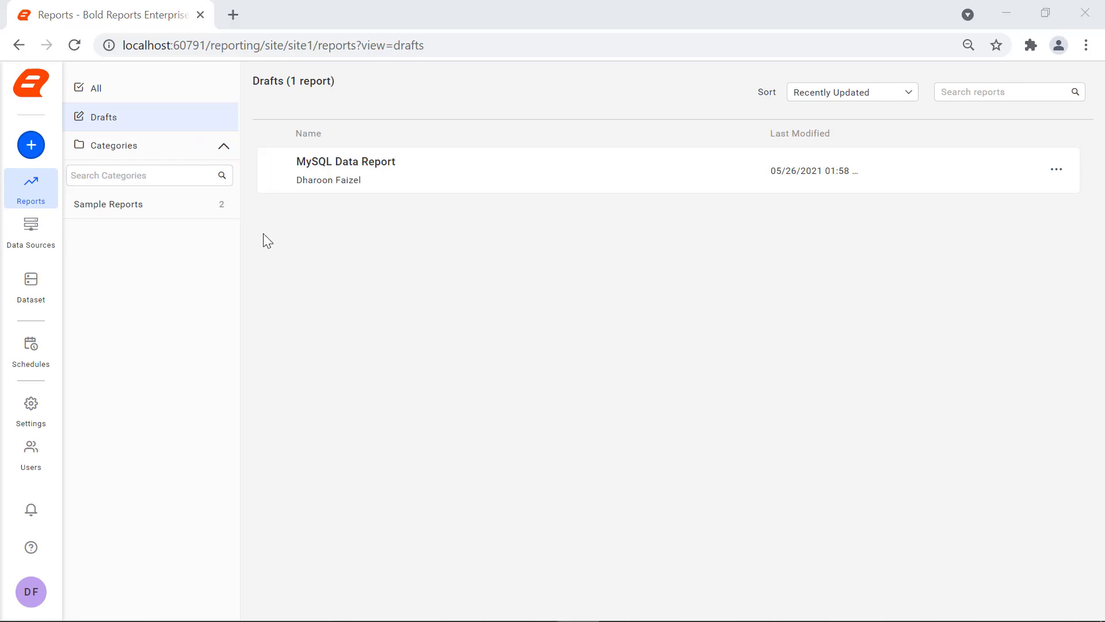
{"action": "left_click", "coordinate": [168, 212]}
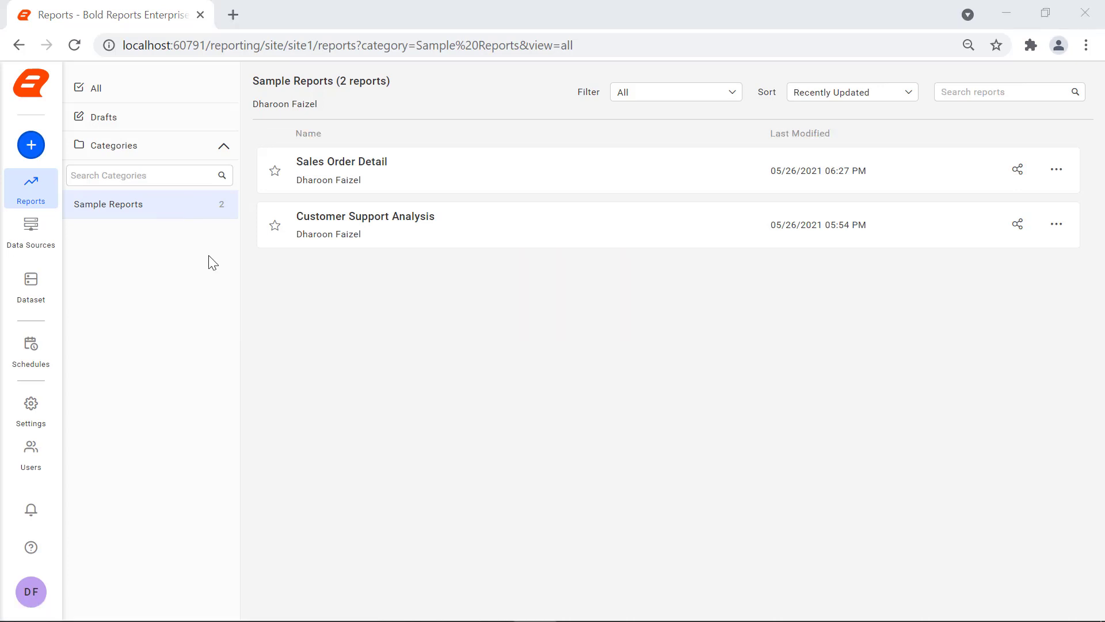
{"action": "left_click", "coordinate": [192, 207]}
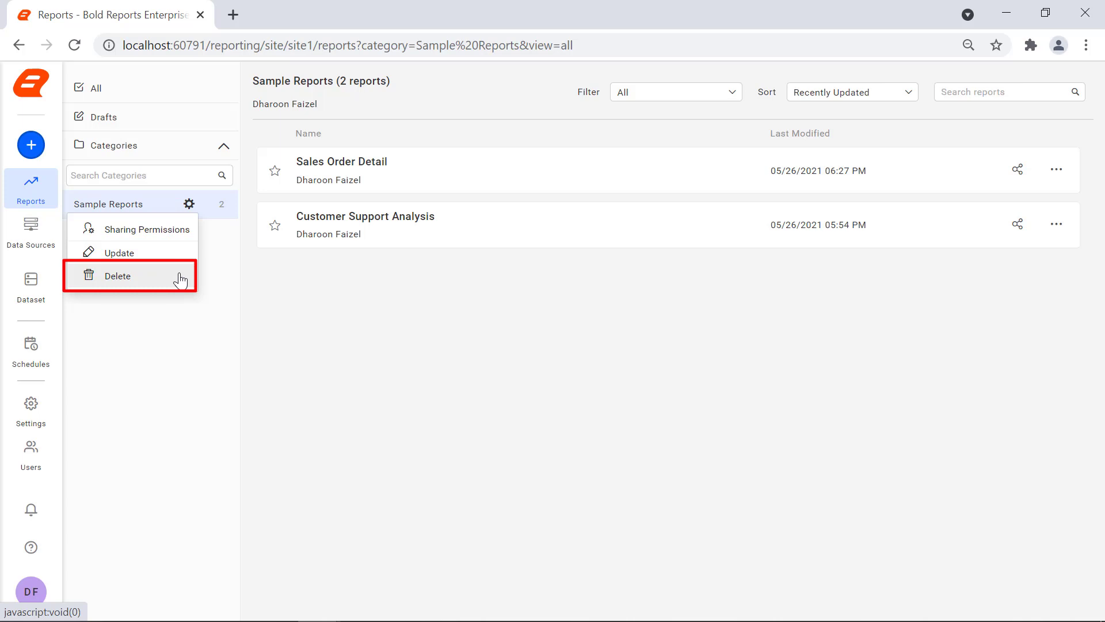
{"action": "left_click", "coordinate": [118, 276]}
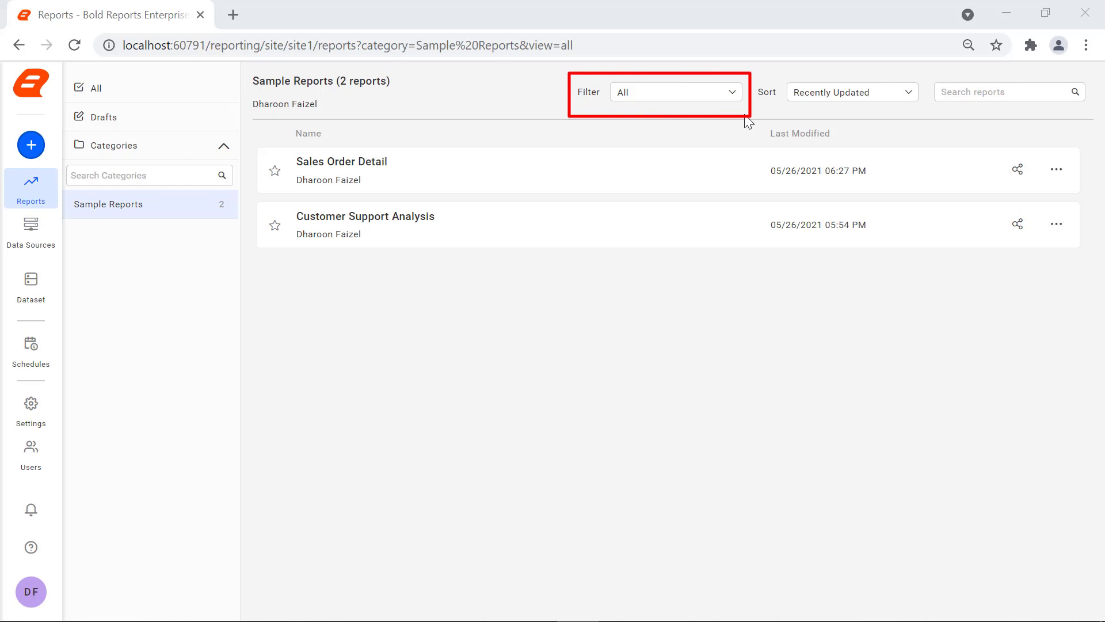
- Review the filter and sort options for the Sample Reports list and search its reports for "sales"
{"action": "left_click", "coordinate": [733, 98]}
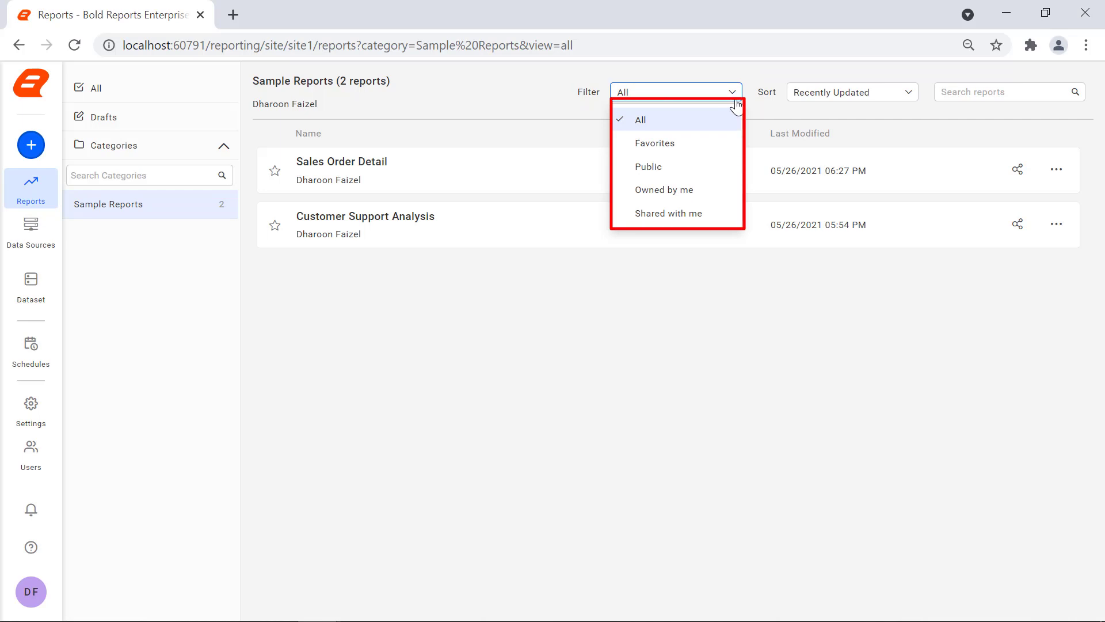
{"action": "left_click", "coordinate": [737, 103]}
{"action": "left_click", "coordinate": [913, 102]}
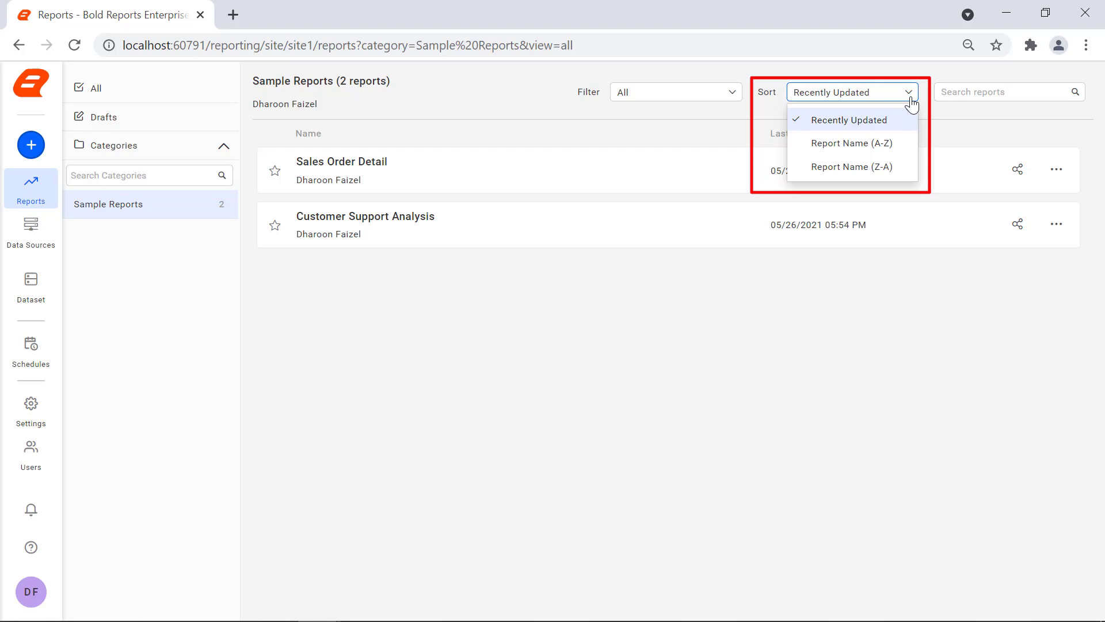
{"action": "left_click", "coordinate": [1058, 109]}
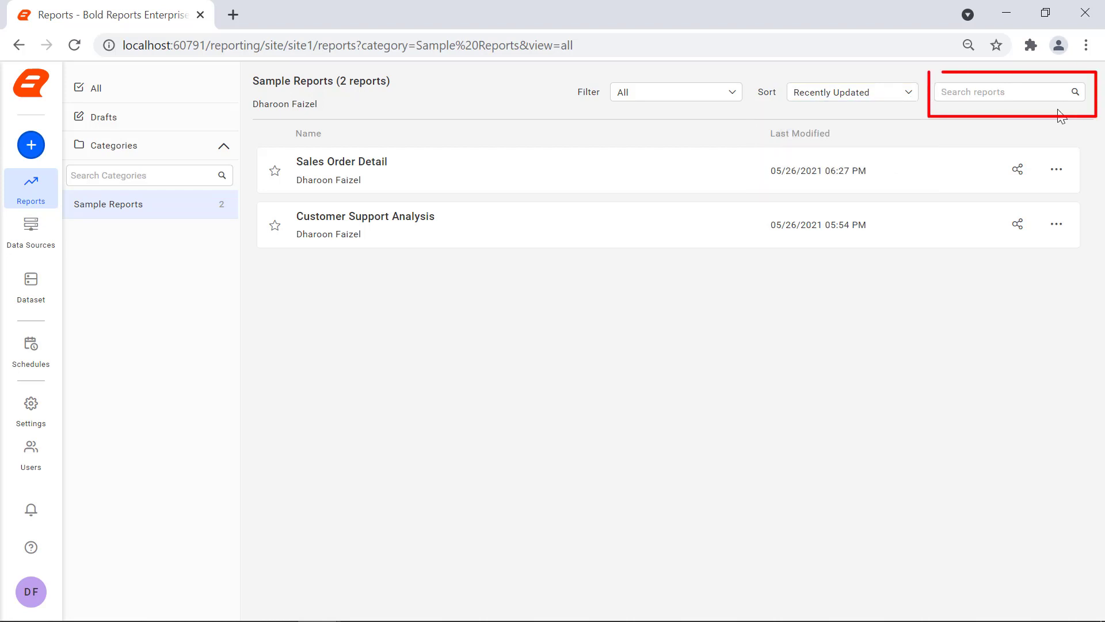
{"action": "left_click", "coordinate": [1033, 95]}
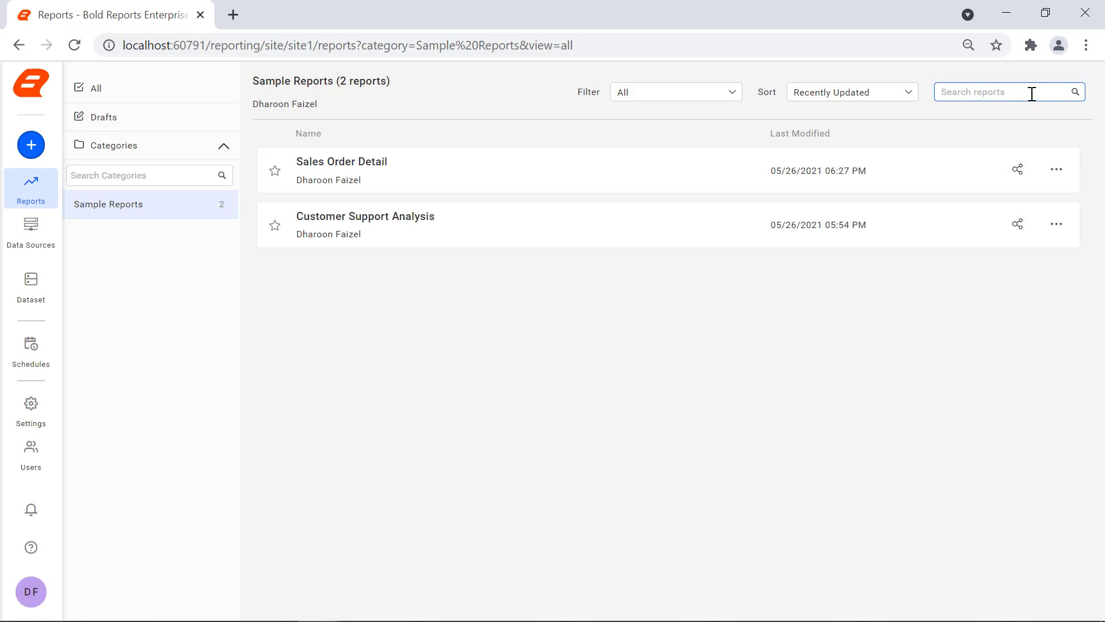
{"action": "type", "text": "sales"}
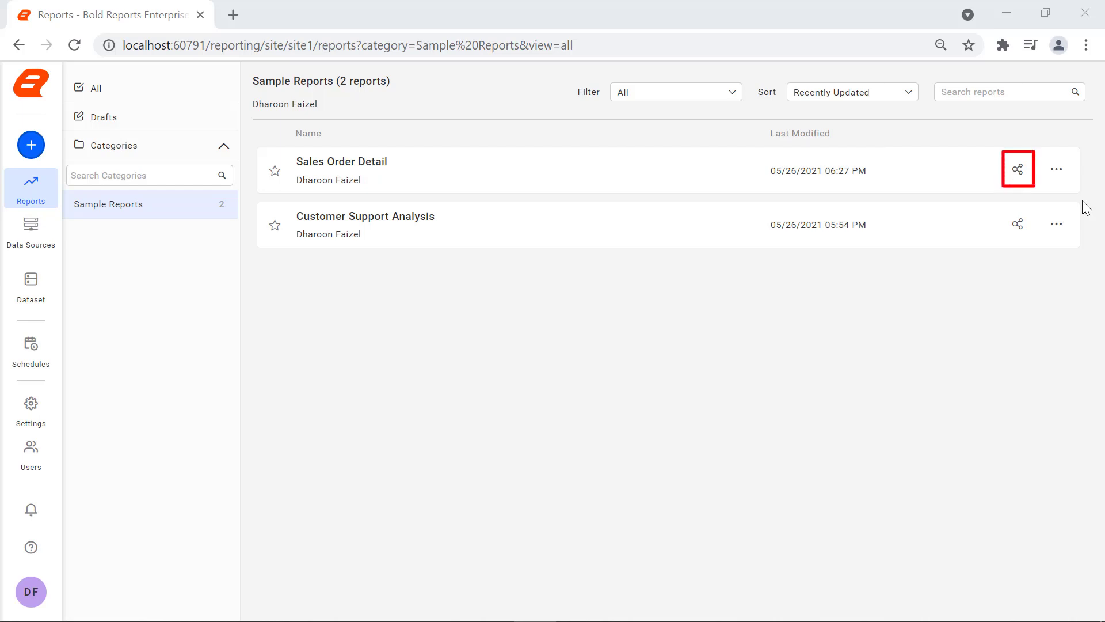
- Review the actions available for the Sales Order Detail report and open the report for viewing
{"action": "left_click", "coordinate": [1061, 169]}
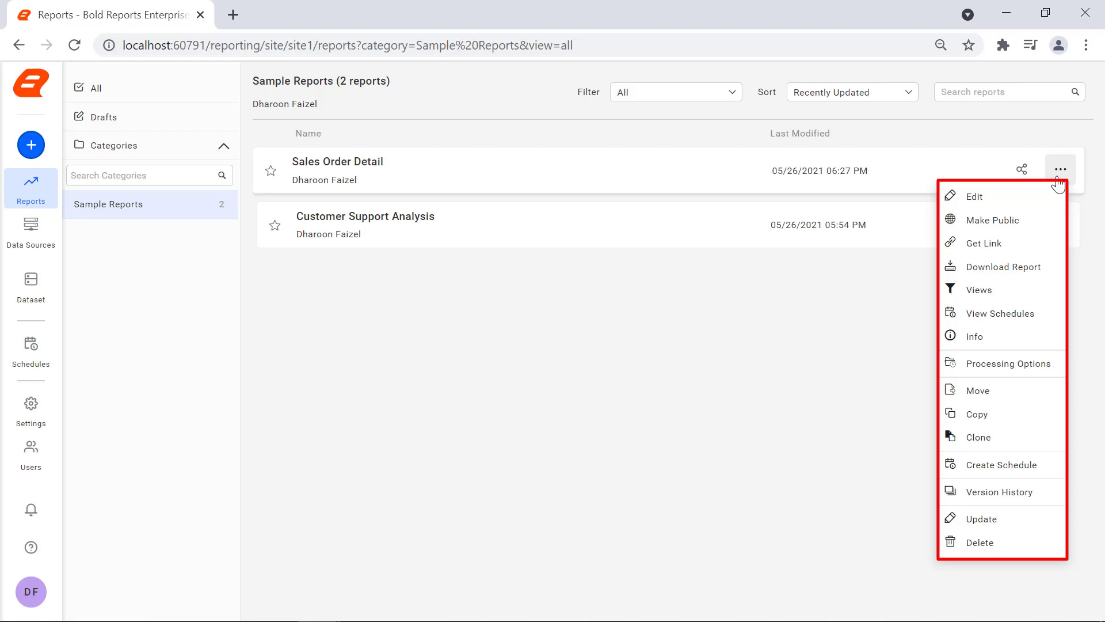
{"action": "left_click", "coordinate": [1057, 179]}
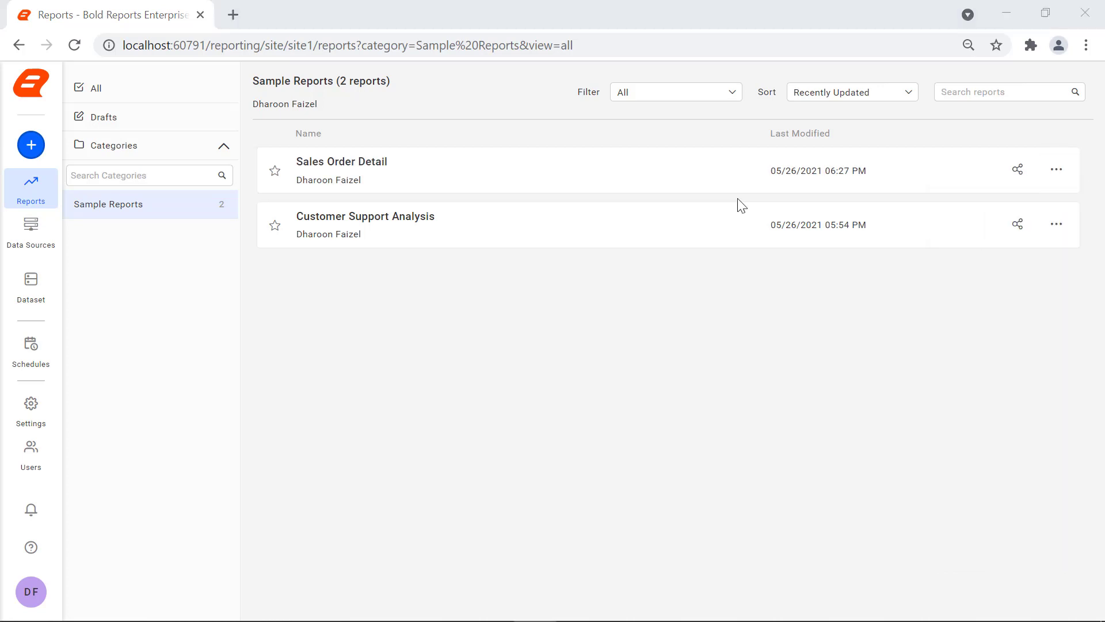
{"action": "left_click", "coordinate": [703, 186]}
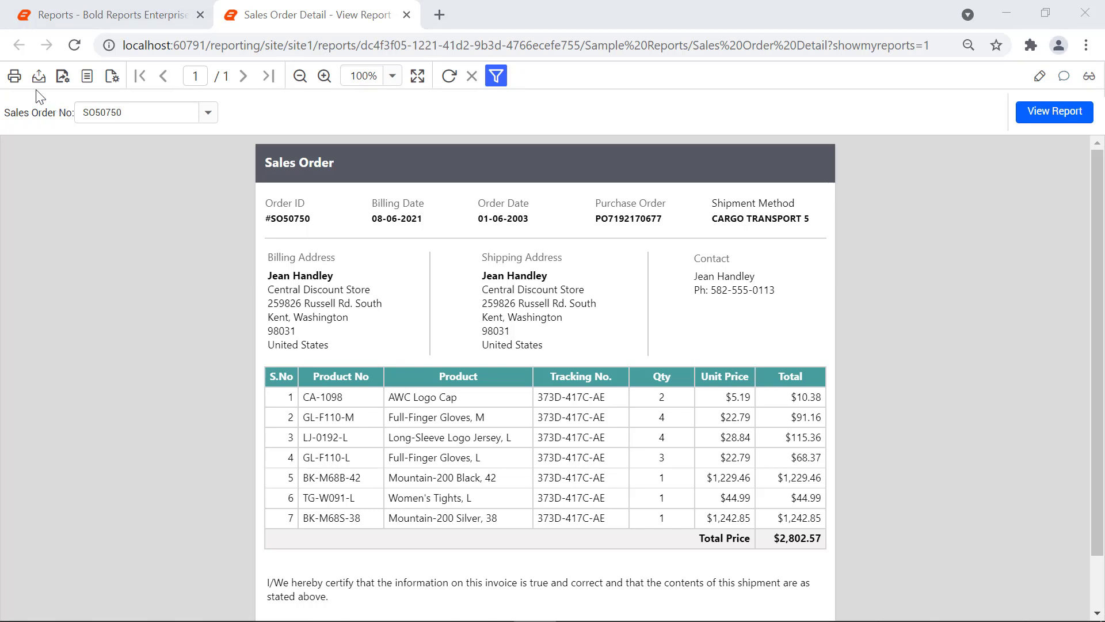
- Review the Sales Order Detail report's print, export, export setup, print layout and page setup options
{"action": "left_click", "coordinate": [14, 76]}
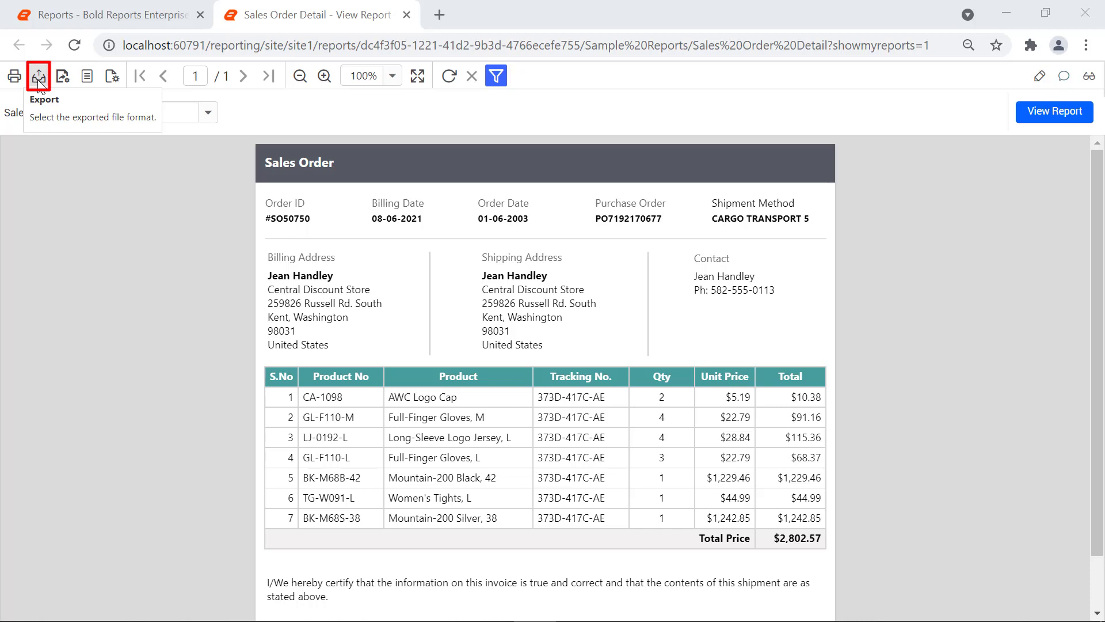
{"action": "left_click", "coordinate": [39, 76]}
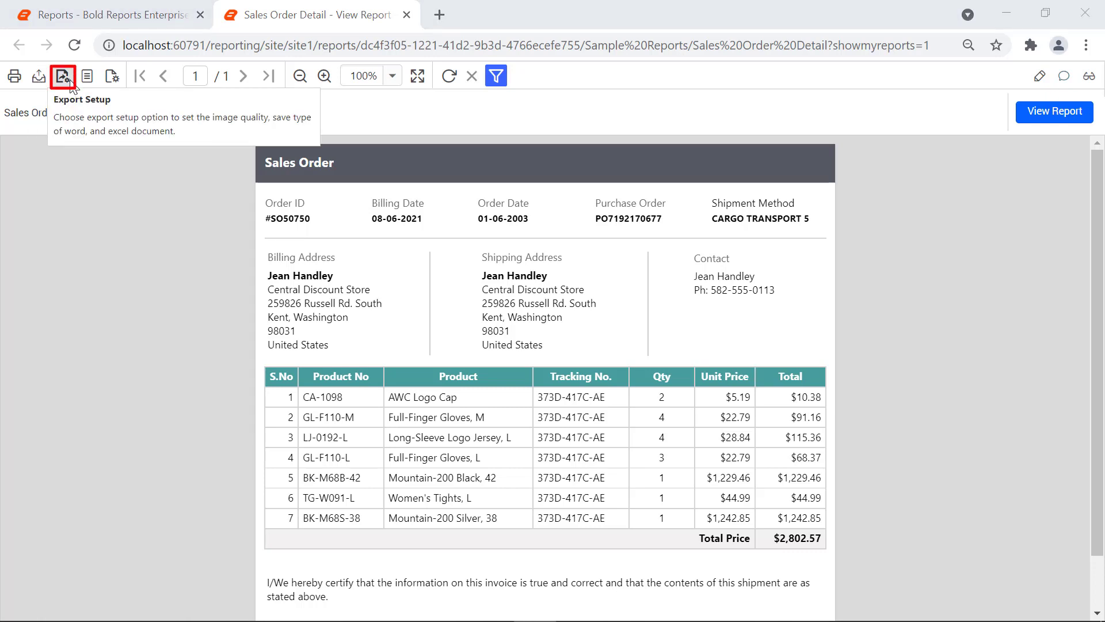
{"action": "left_click", "coordinate": [62, 76]}
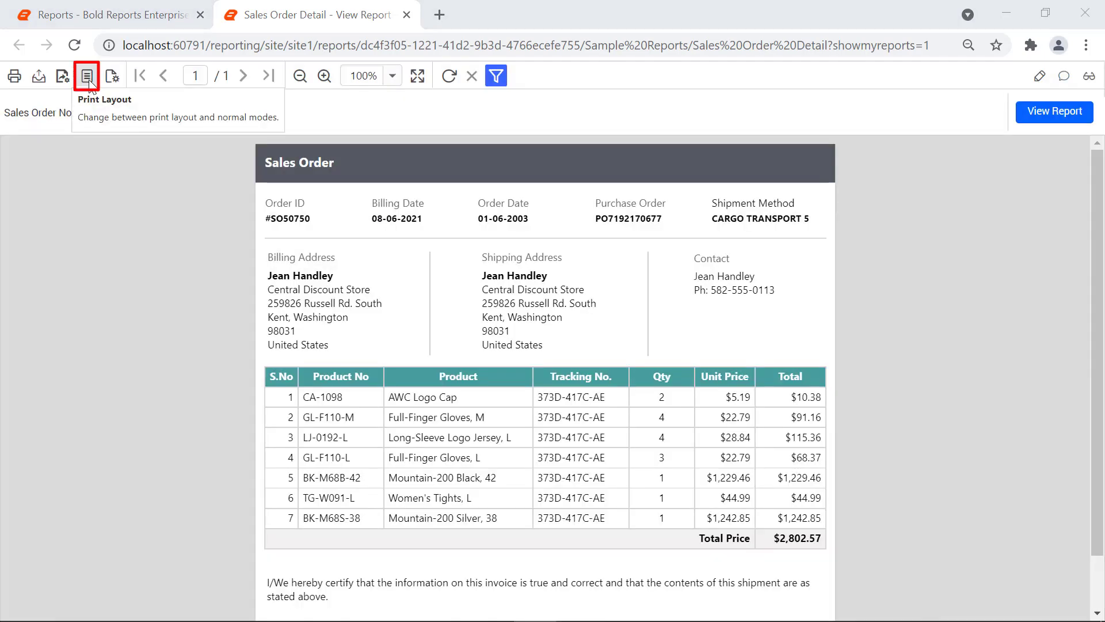
{"action": "left_click", "coordinate": [90, 83]}
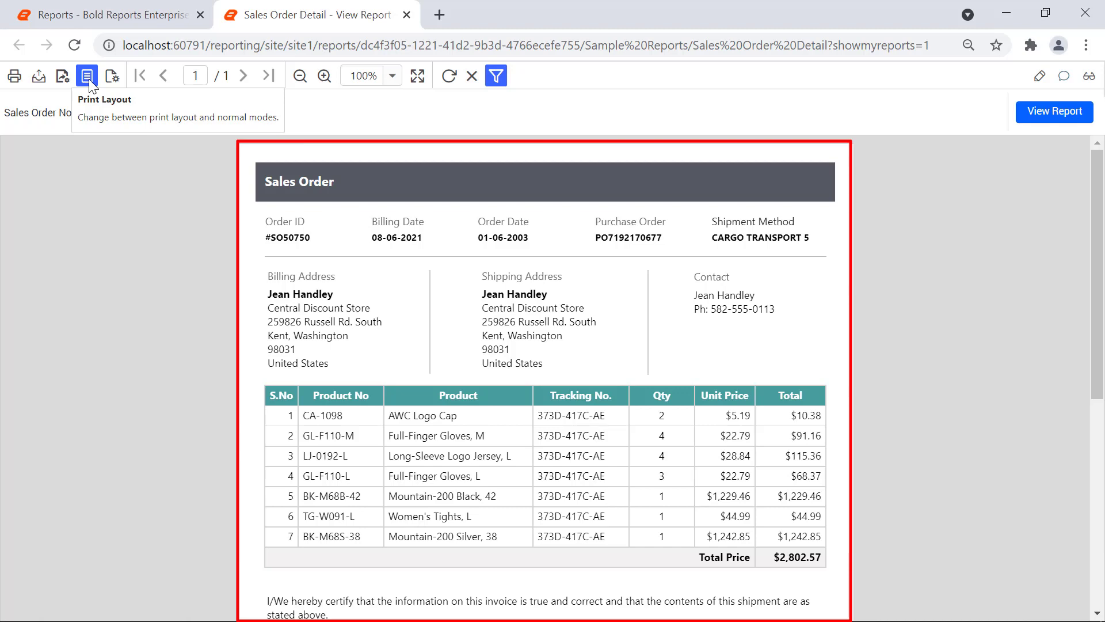
{"action": "left_click", "coordinate": [88, 78]}
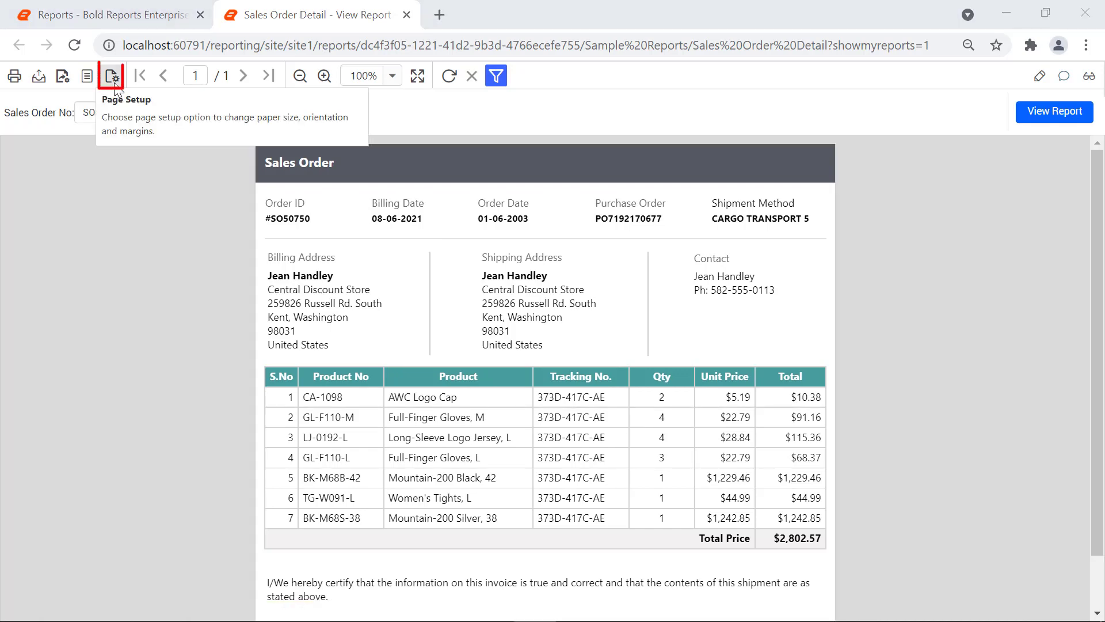
{"action": "left_click", "coordinate": [114, 82]}
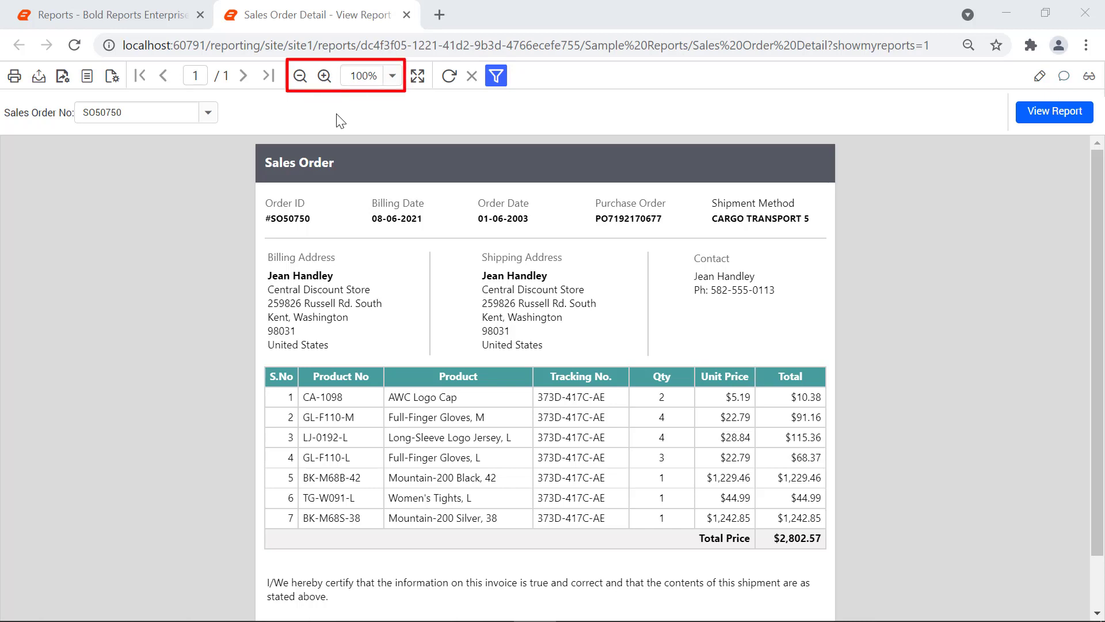
- Examine the report viewer's page fit options, parameter area, comments and saved views
{"action": "left_click", "coordinate": [417, 78]}
{"action": "left_click", "coordinate": [429, 121]}
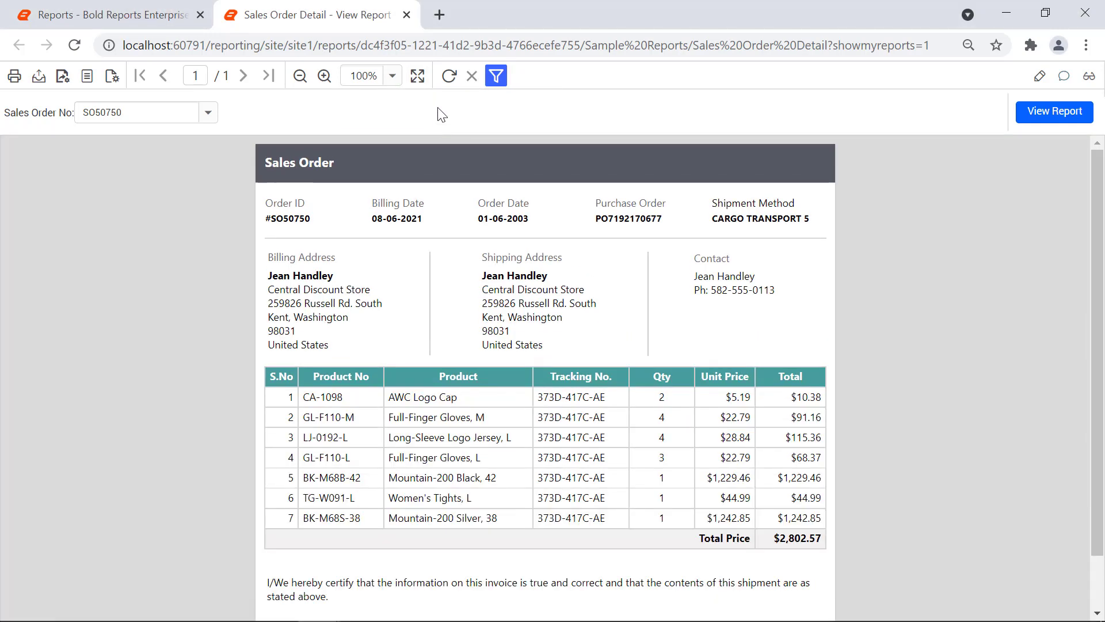
{"action": "left_click", "coordinate": [498, 79]}
{"action": "left_click", "coordinate": [498, 78]}
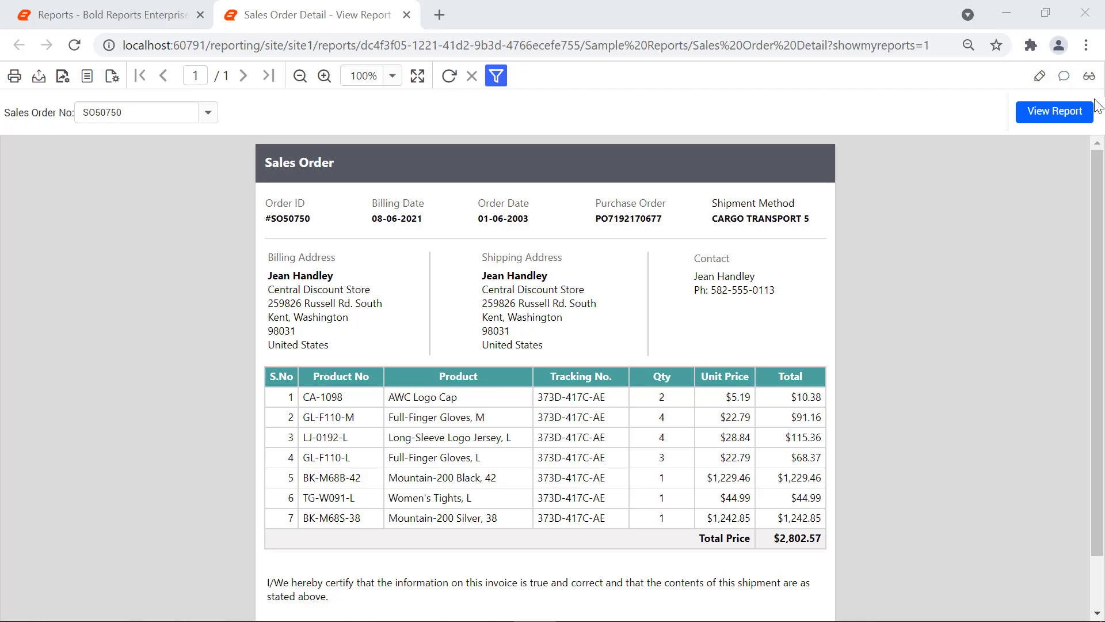
{"action": "left_click", "coordinate": [1065, 76]}
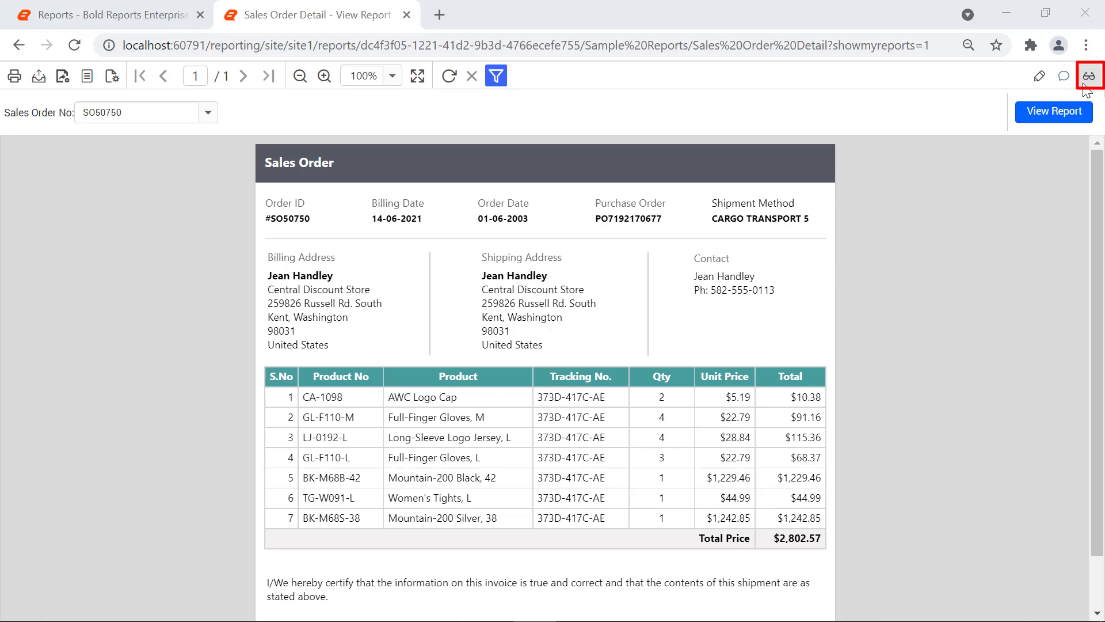
{"action": "left_click", "coordinate": [1088, 77]}
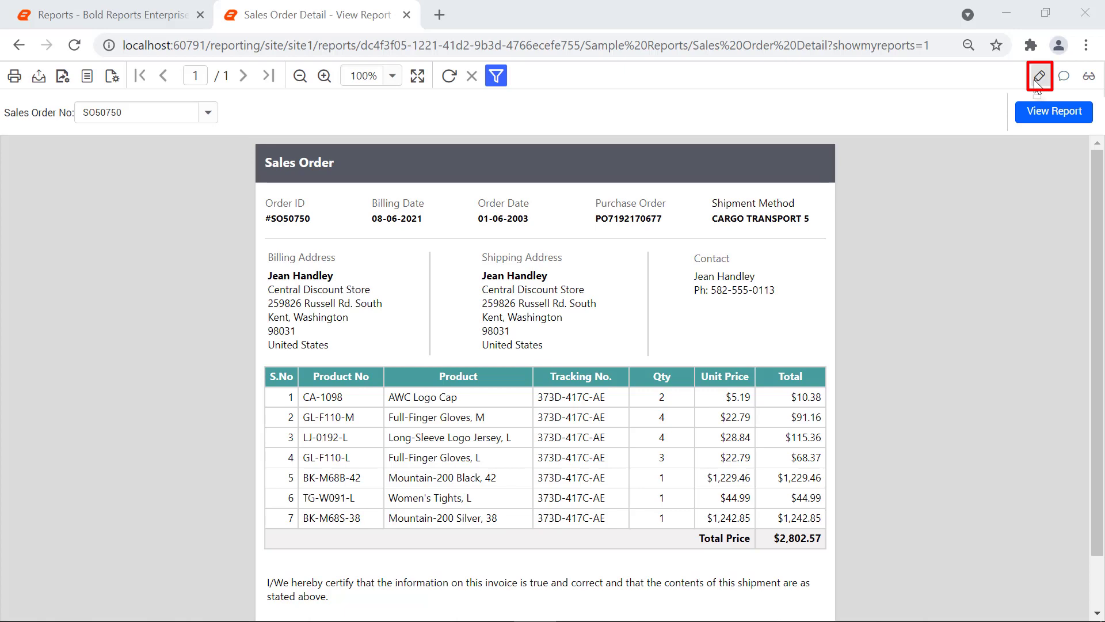
- Open the Sales Order Detail report in the designer and review its preview, publish, arrangement and view options
{"action": "left_click", "coordinate": [1039, 77]}
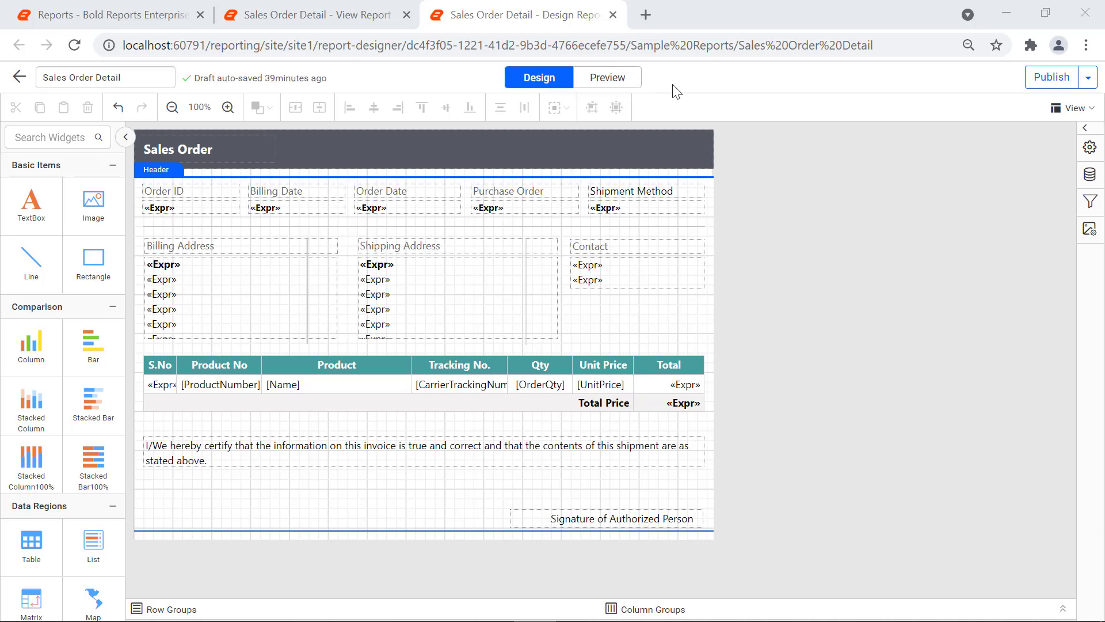
{"action": "left_click", "coordinate": [637, 82]}
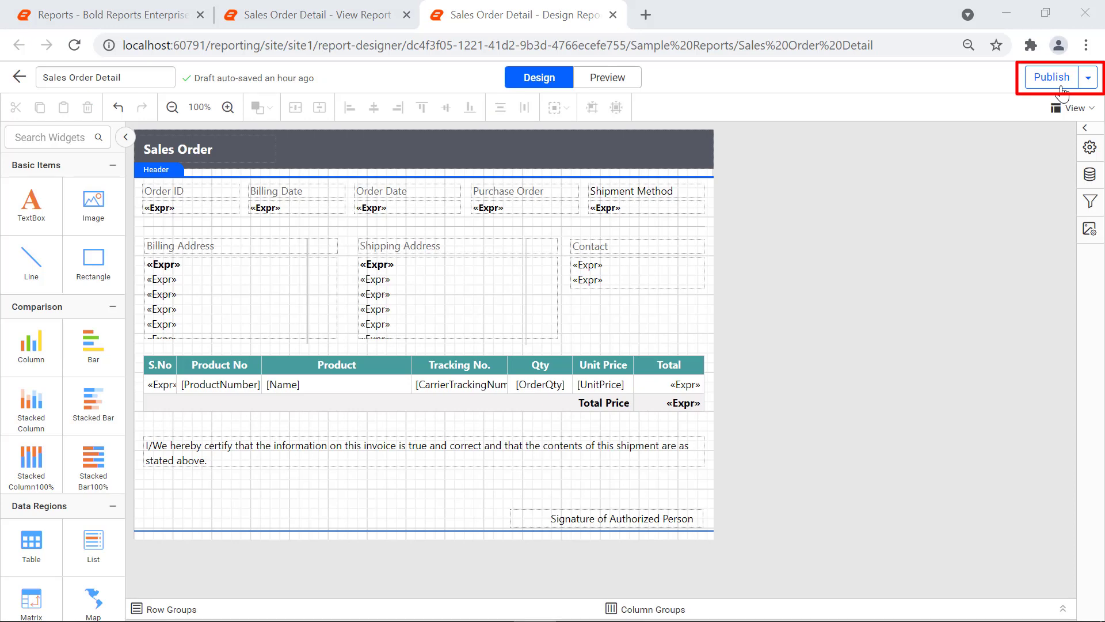
{"action": "left_click", "coordinate": [1088, 78]}
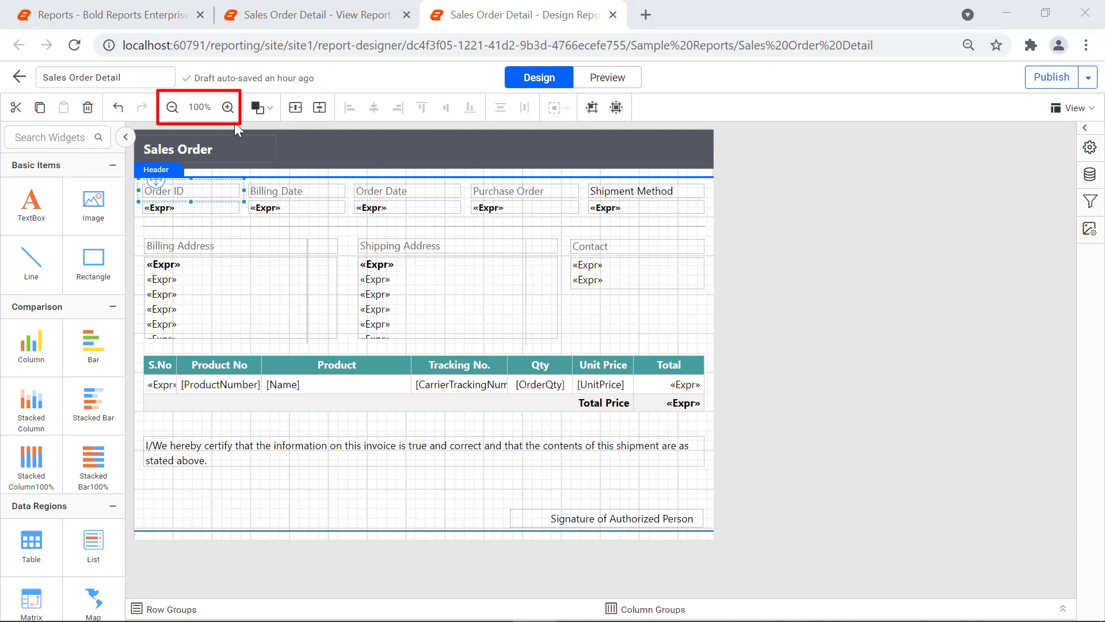
{"action": "left_click", "coordinate": [276, 113]}
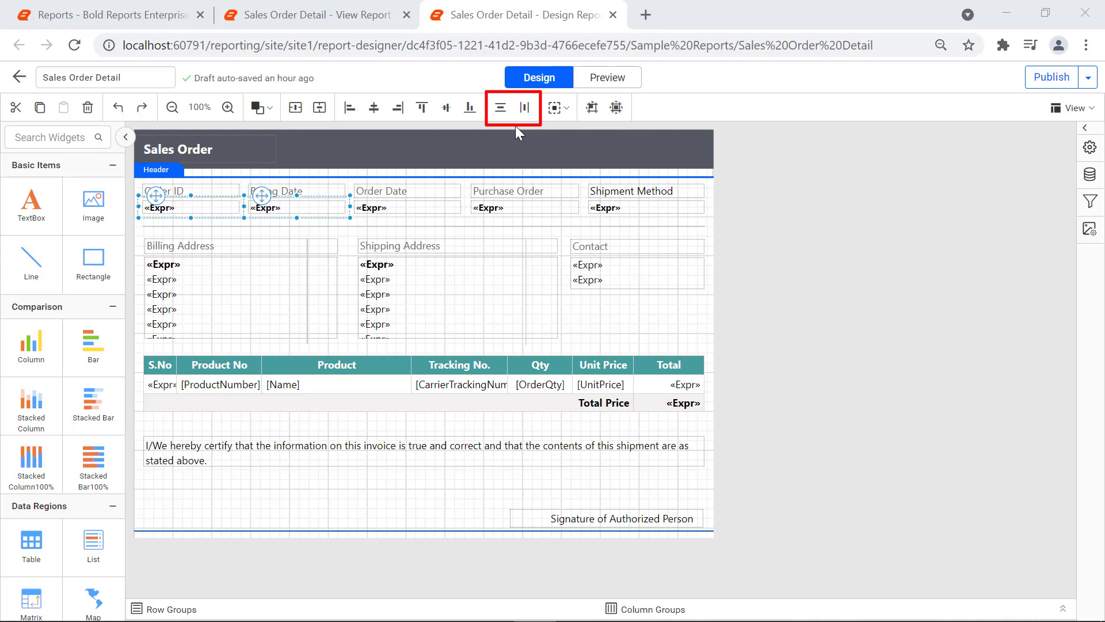
{"action": "left_click", "coordinate": [569, 110]}
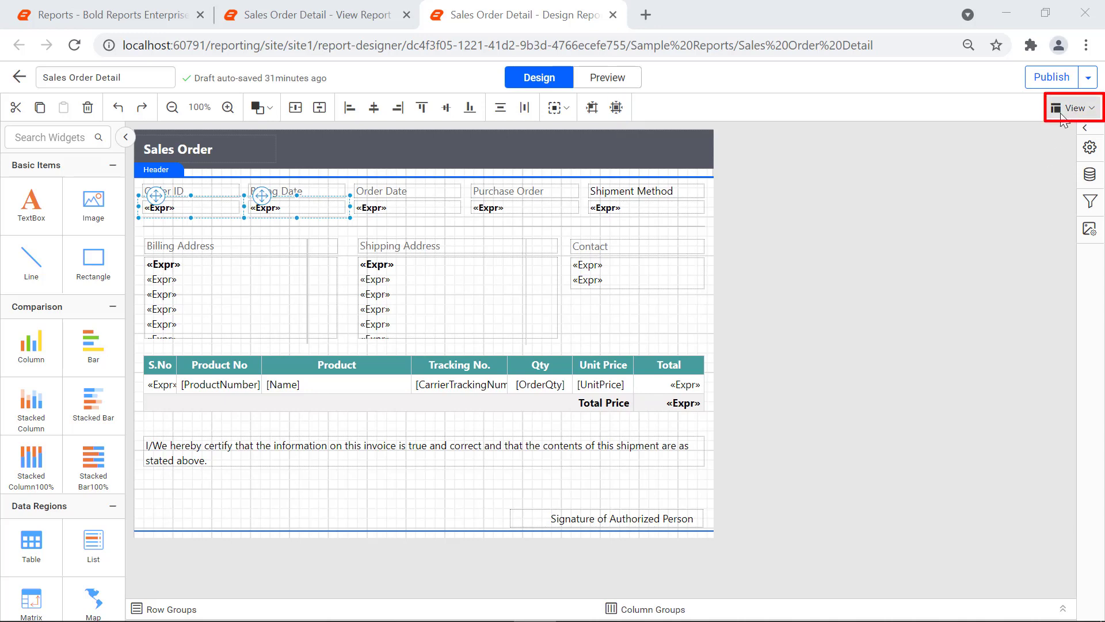
{"action": "left_click", "coordinate": [1064, 109]}
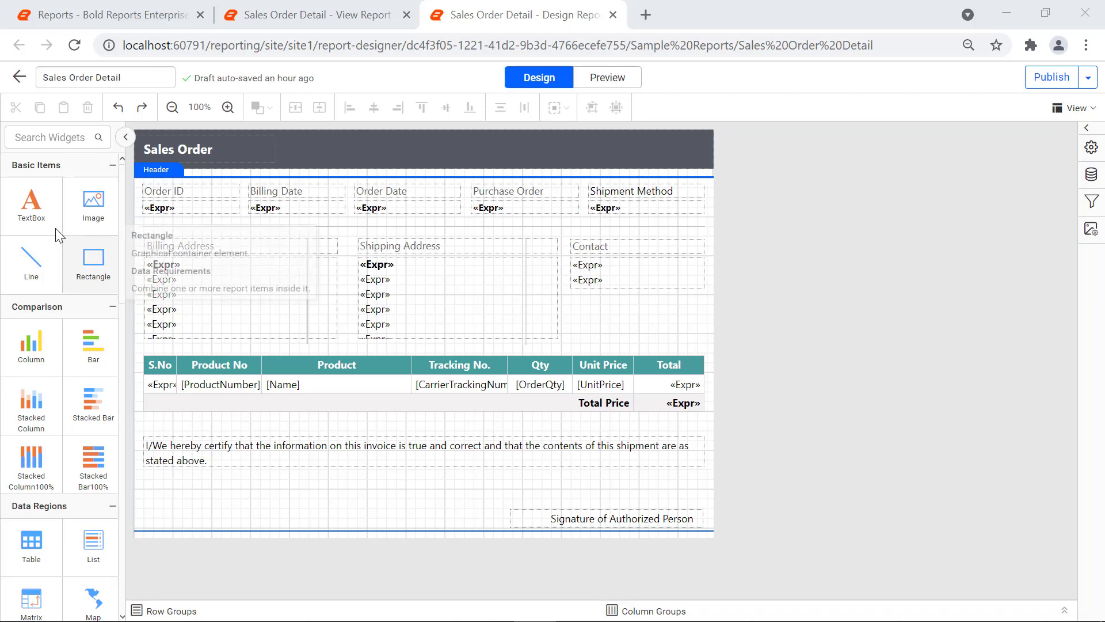
- Add a text box below the certification statement in the Sales Order report and widen it
{"action": "mouse_move", "coordinate": [31, 202]}
{"action": "left_mouse_down"}
{"action": "mouse_move", "coordinate": [161, 444]}
{"action": "mouse_move", "coordinate": [151, 480]}
{"action": "left_mouse_up"}
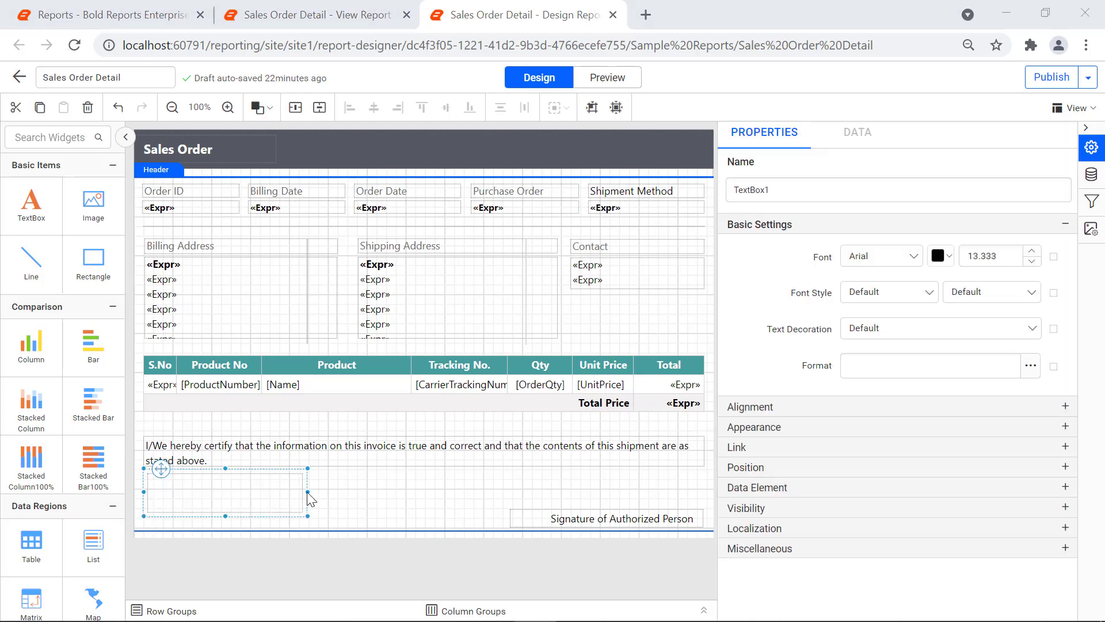
{"action": "left_click_drag", "start_coordinate": [308, 492], "coordinate": [358, 492]}
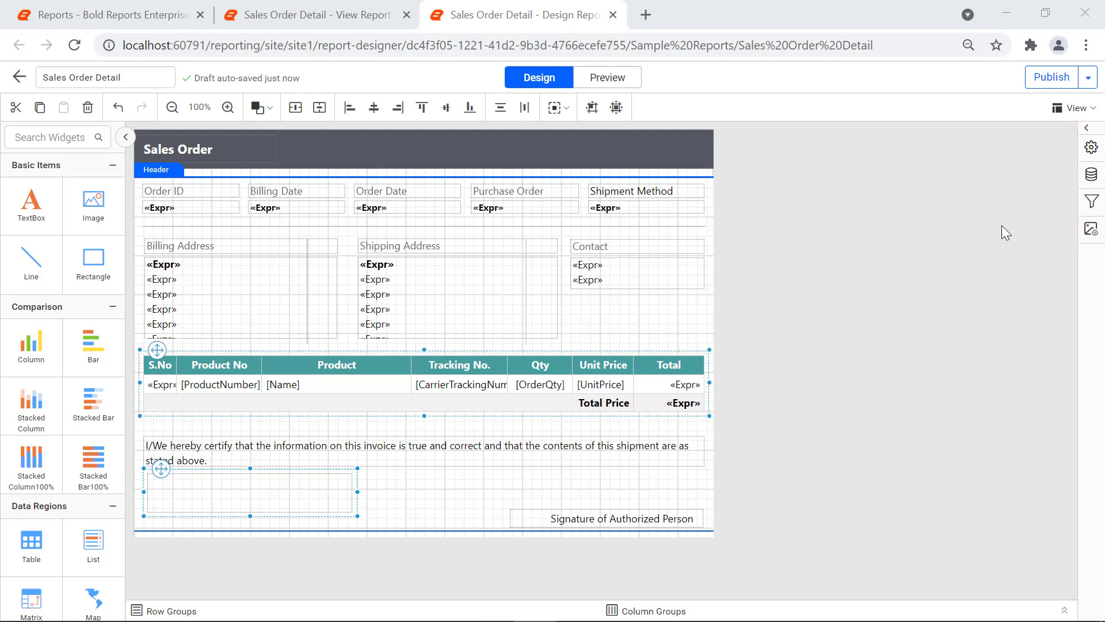
- Add the Rating measure to the Y values of the Support Load Trend chart in the Customer Support Analysis report
{"action": "left_click", "coordinate": [1085, 162]}
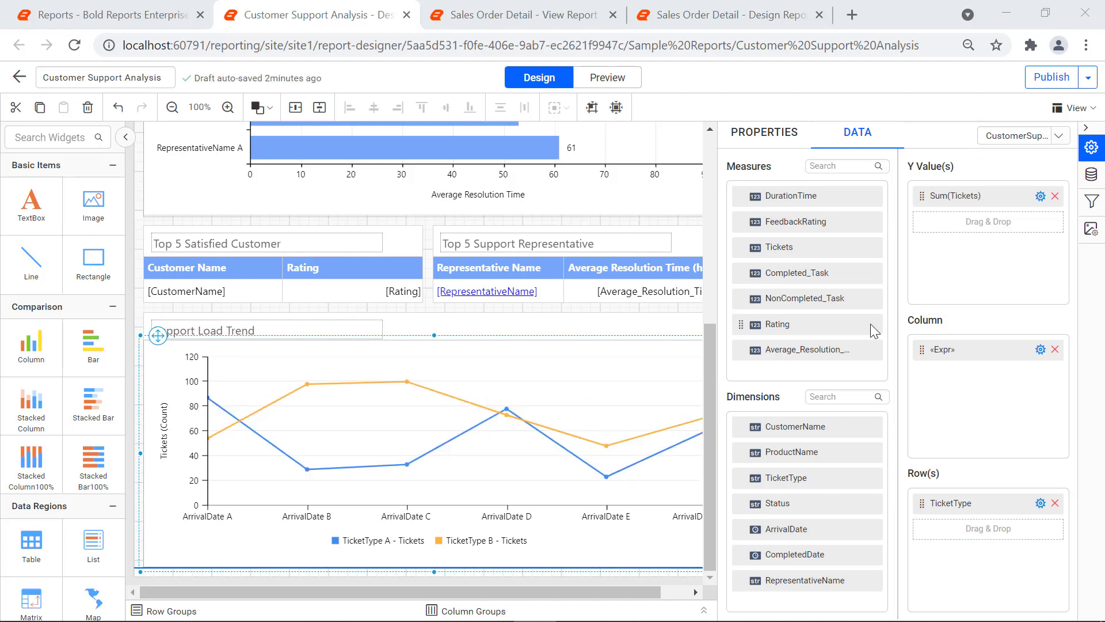
{"action": "left_click_drag", "start_coordinate": [871, 323], "coordinate": [928, 229]}
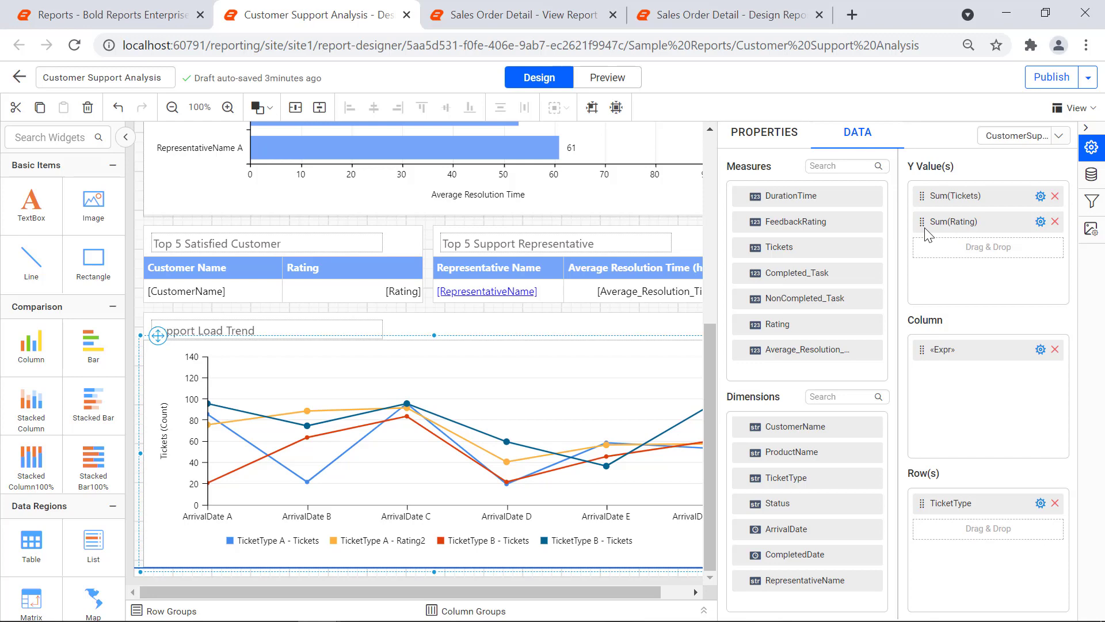
- Review the aggregate and expression options of the Rating Y value and remove it from the Support Load Trend chart
{"action": "left_click", "coordinate": [1041, 222]}
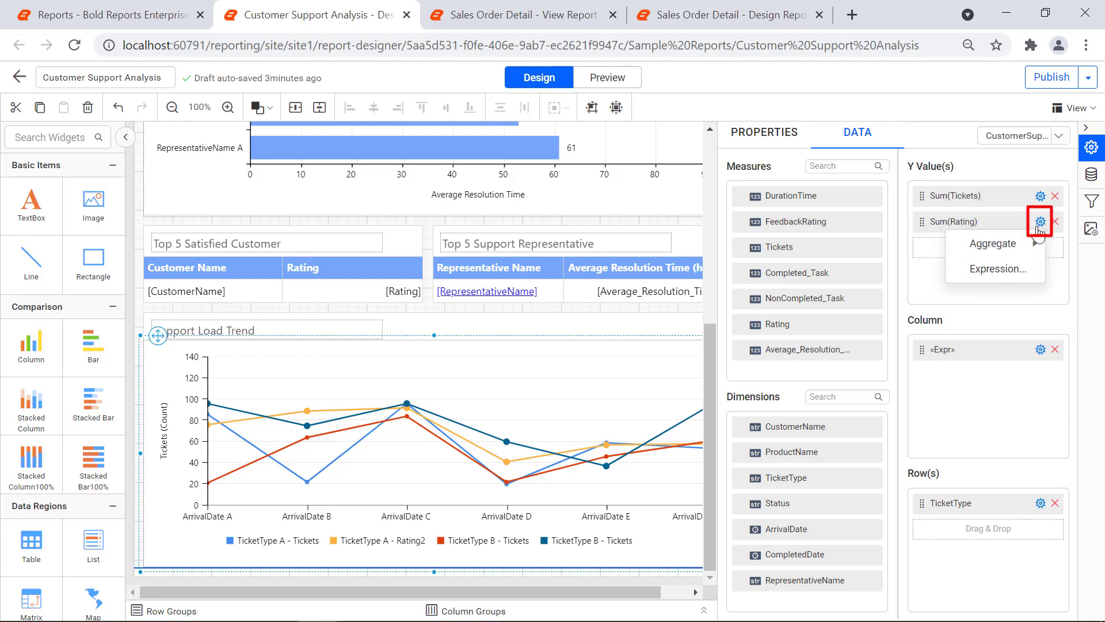
{"action": "left_click", "coordinate": [1025, 268]}
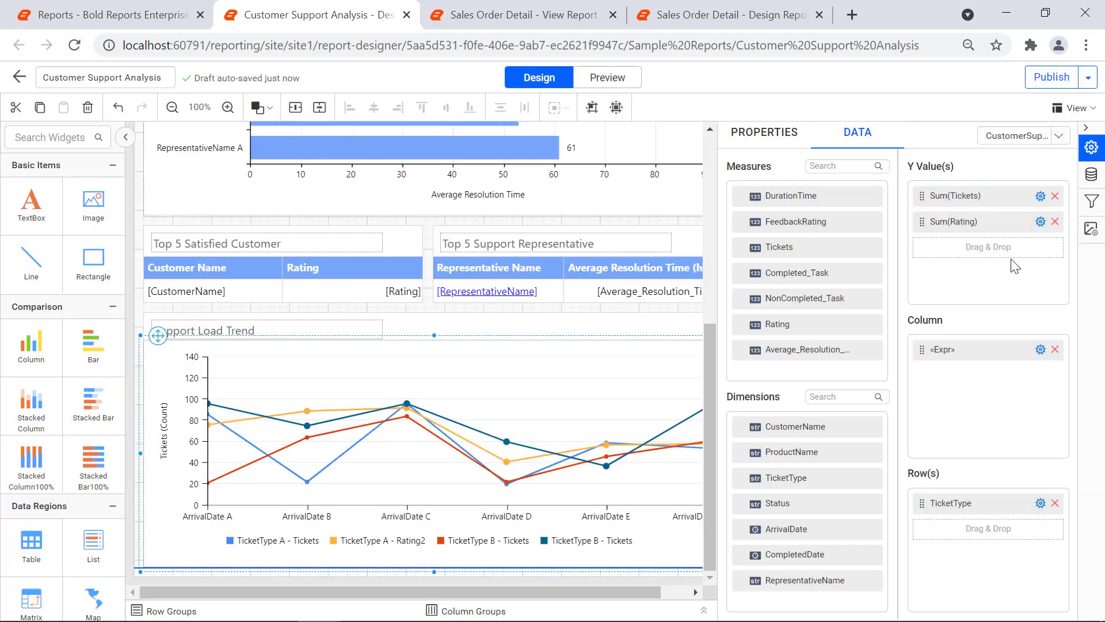
{"action": "left_click", "coordinate": [1055, 222]}
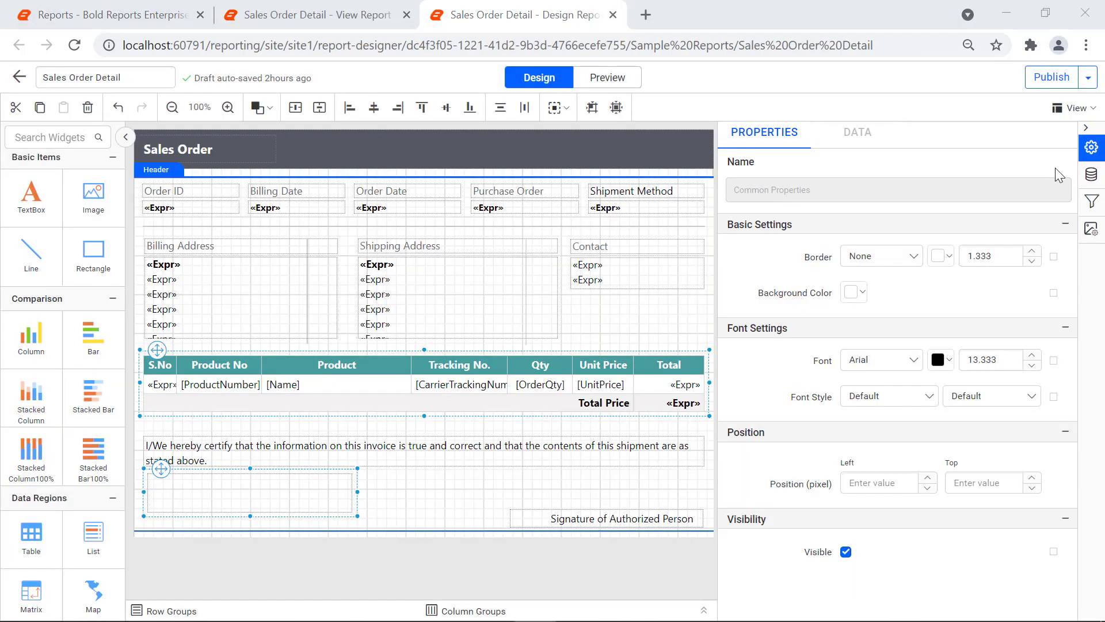
- Examine the data and parameters defined for the Sales Order Detail report
{"action": "left_click", "coordinate": [1086, 176]}
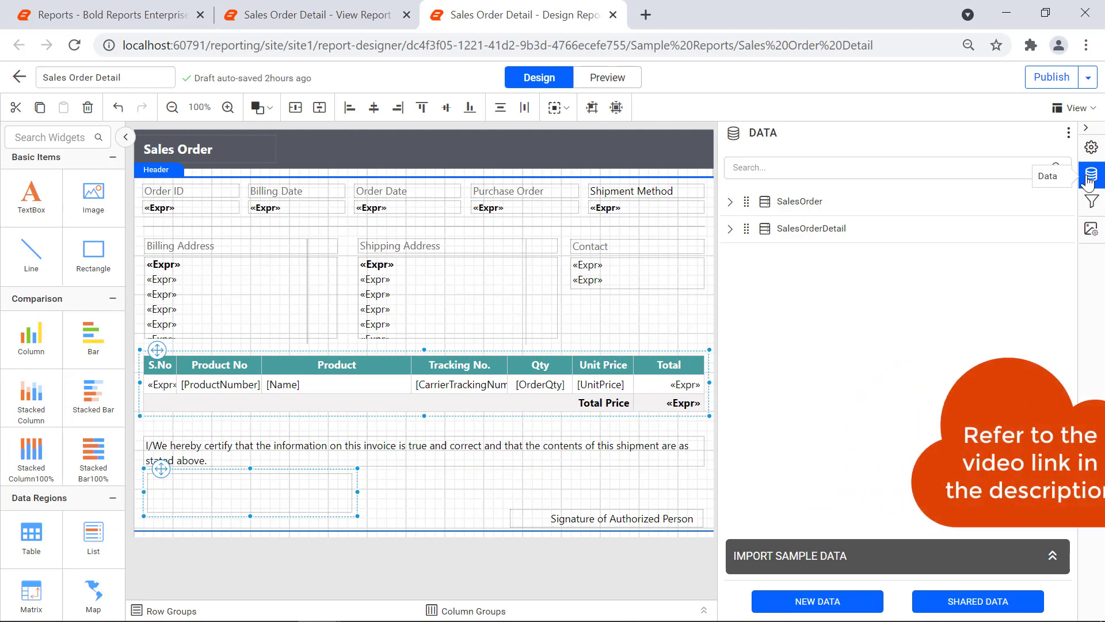
{"action": "left_click", "coordinate": [1090, 204]}
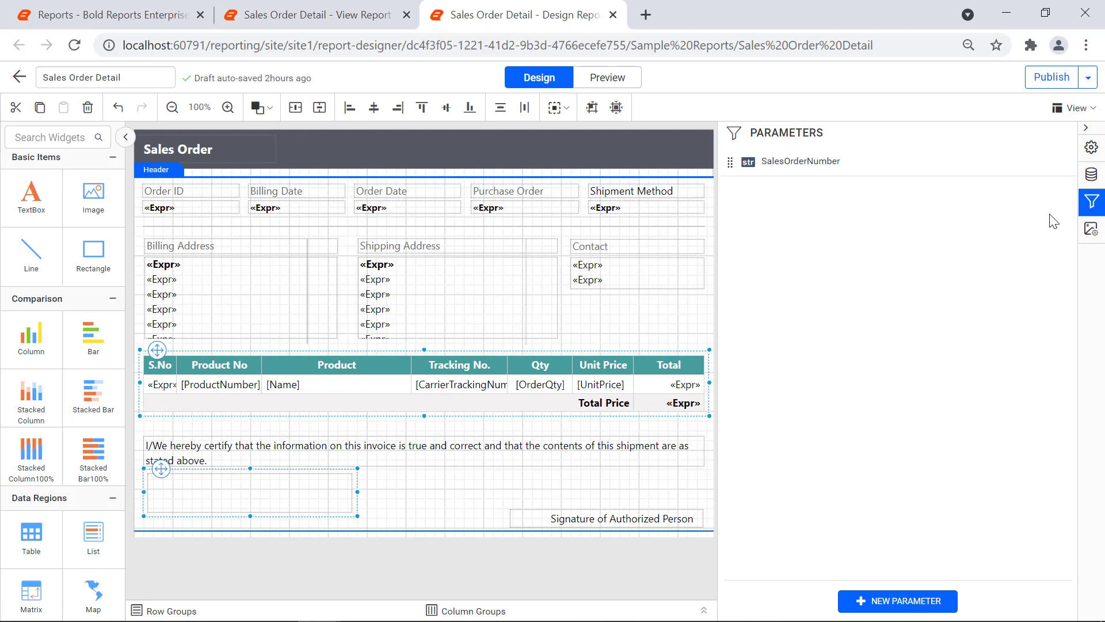
{"action": "left_click", "coordinate": [1066, 166]}
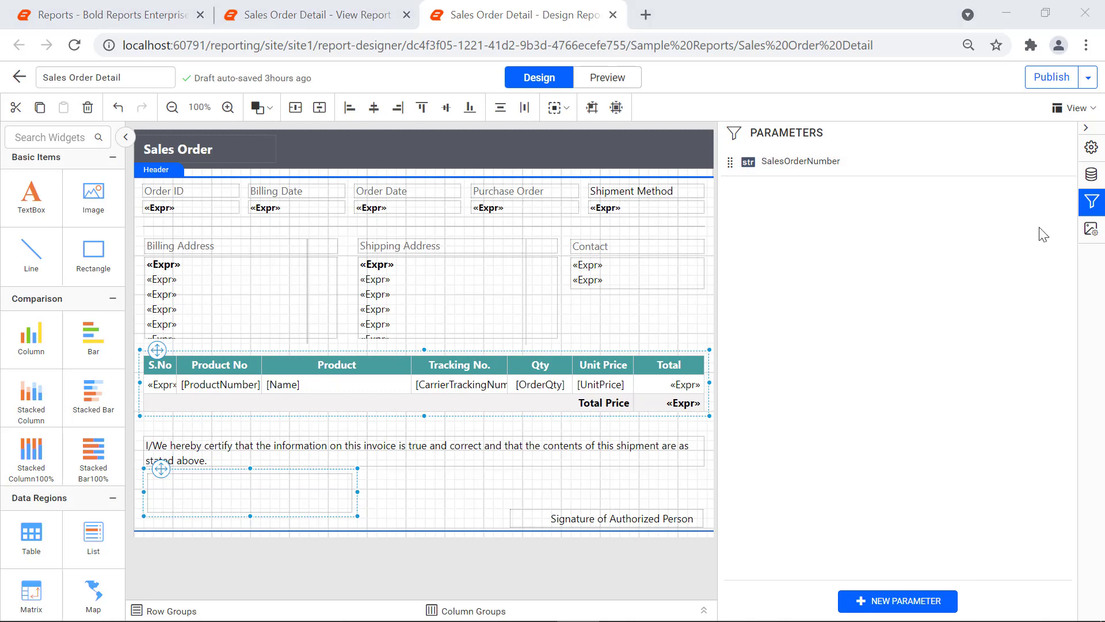
- Add a picture of assorted charts to the report's image manager and delete it again
{"action": "left_click", "coordinate": [1090, 229]}
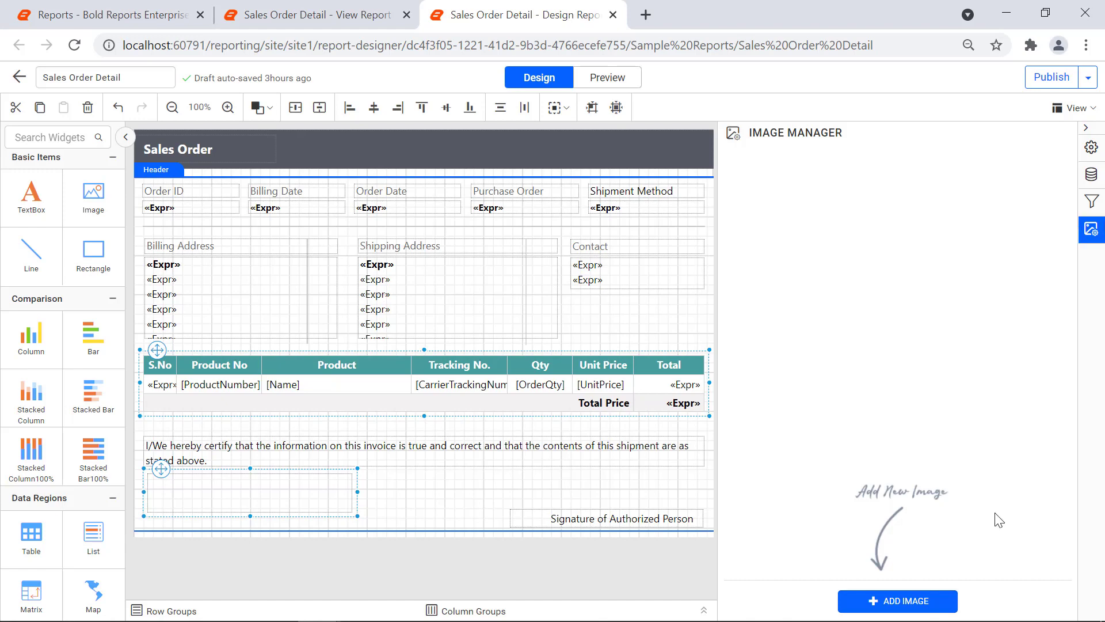
{"action": "left_click", "coordinate": [948, 600]}
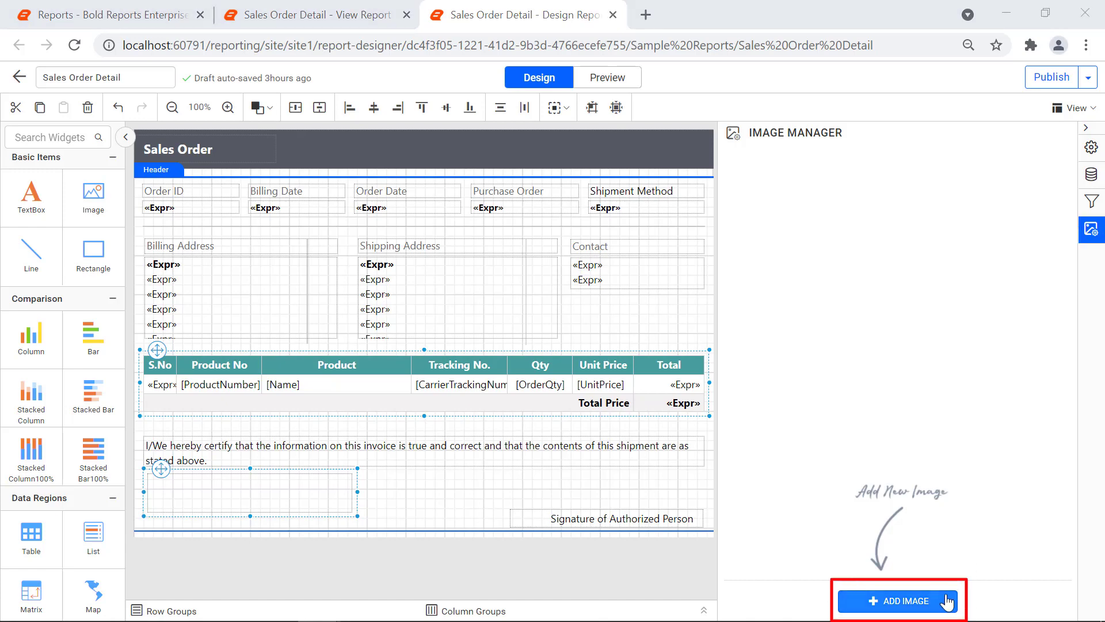
{"action": "double_click", "coordinate": [447, 314]}
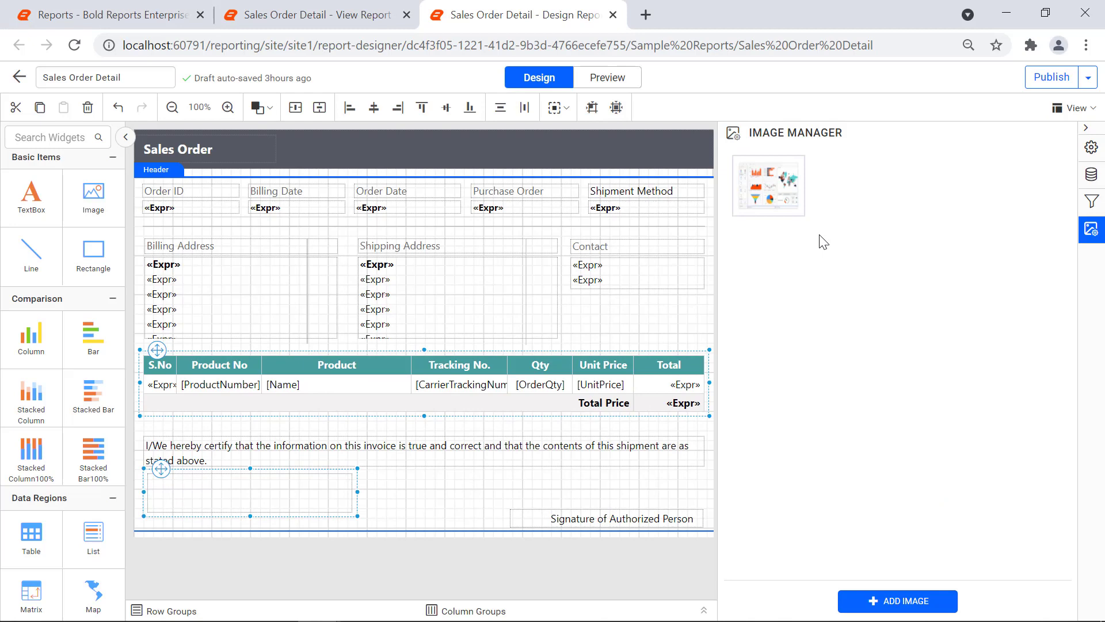
{"action": "mouse_move", "coordinate": [796, 212]}
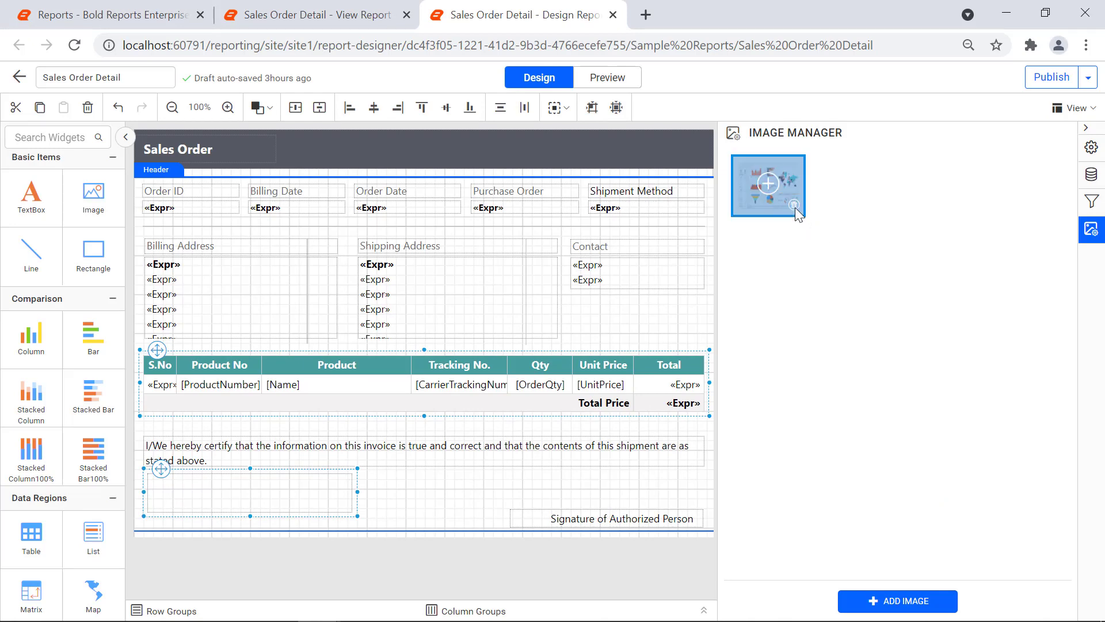
{"action": "left_click", "coordinate": [795, 206]}
{"action": "left_click", "coordinate": [612, 415]}
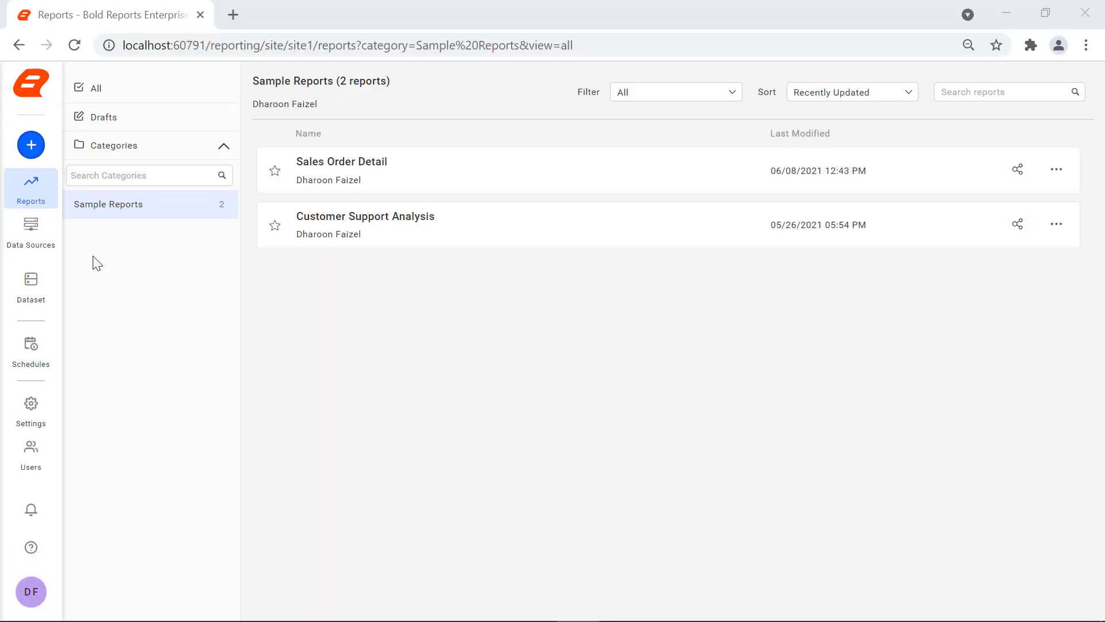
- Go to the list of data sources and review the actions available for ReportSampleDatabase
{"action": "left_click", "coordinate": [49, 249]}
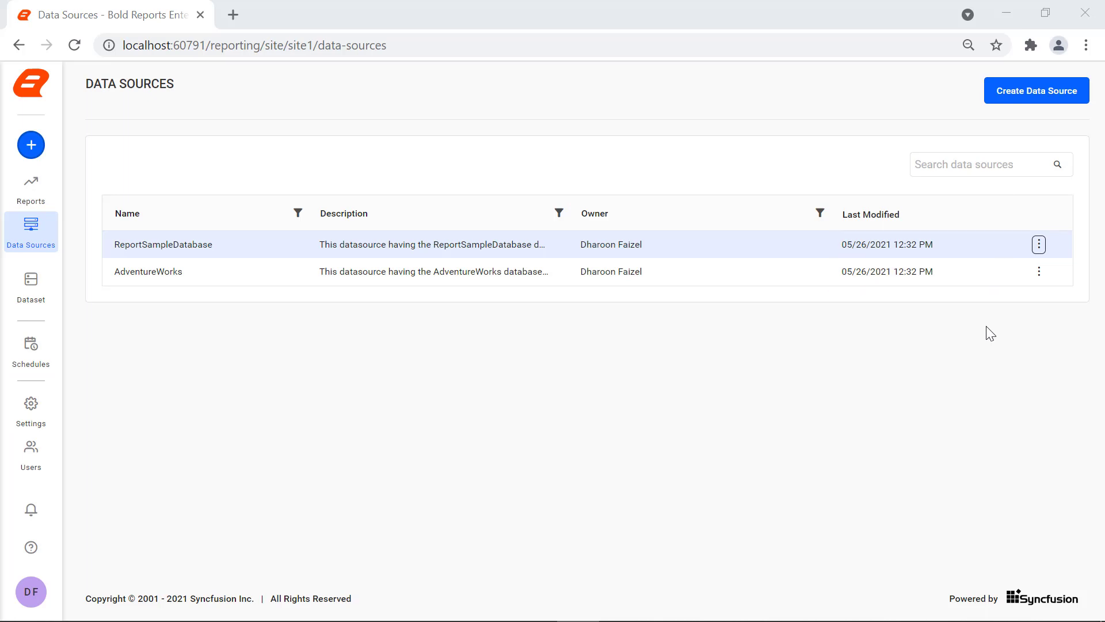
{"action": "left_click", "coordinate": [1039, 246]}
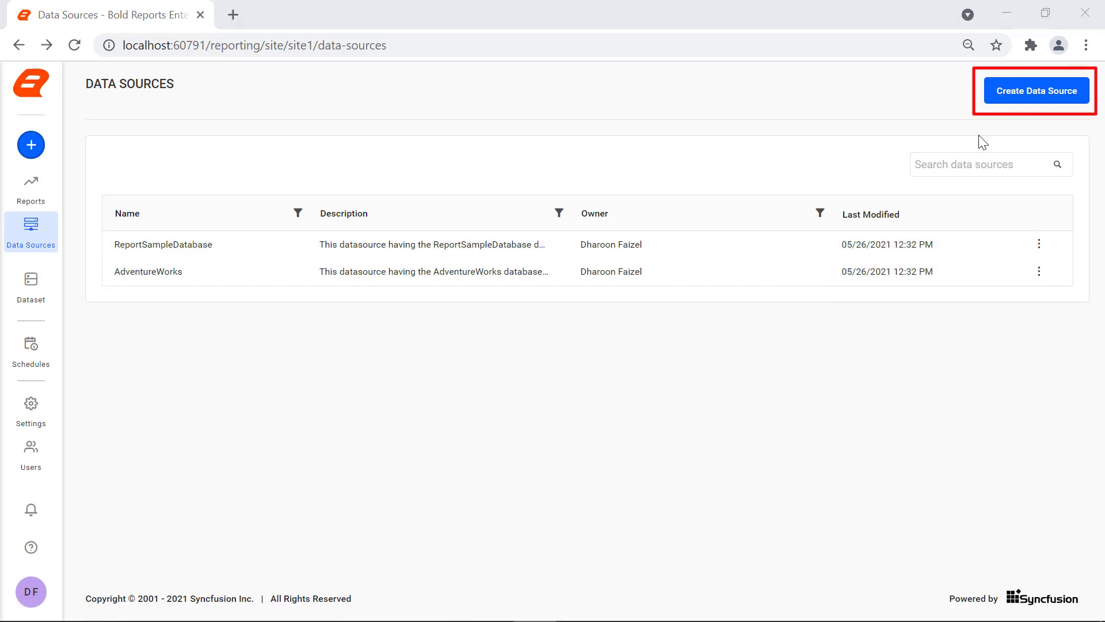
- Start creating a data source, review the connector categories and search the connectors for "sql"
{"action": "left_click", "coordinate": [1015, 98]}
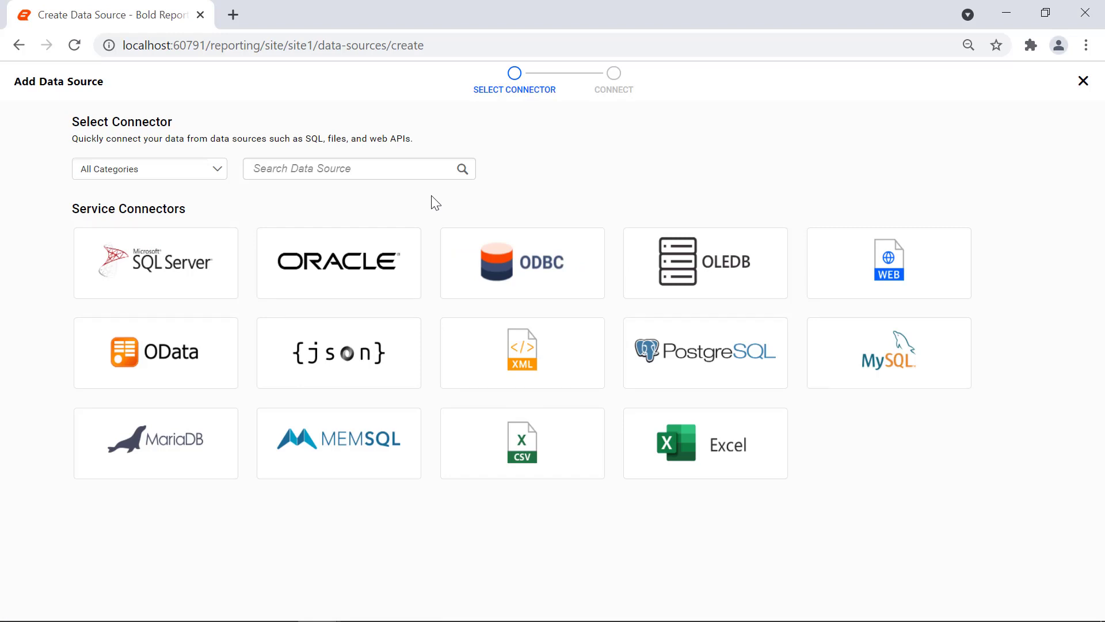
{"action": "left_click", "coordinate": [218, 178]}
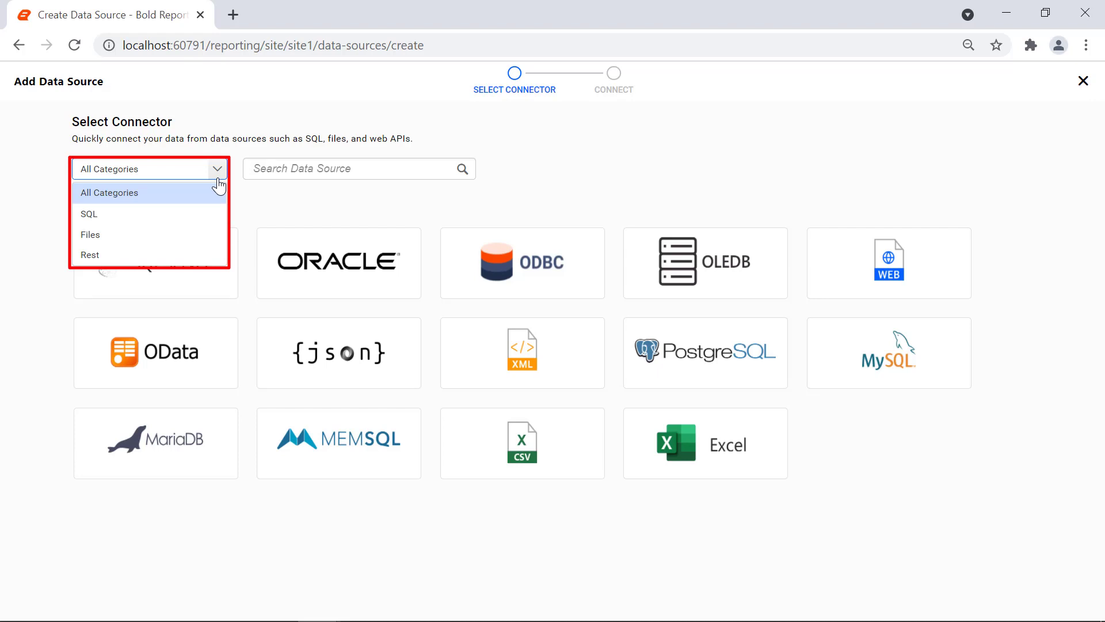
{"action": "left_click", "coordinate": [219, 190]}
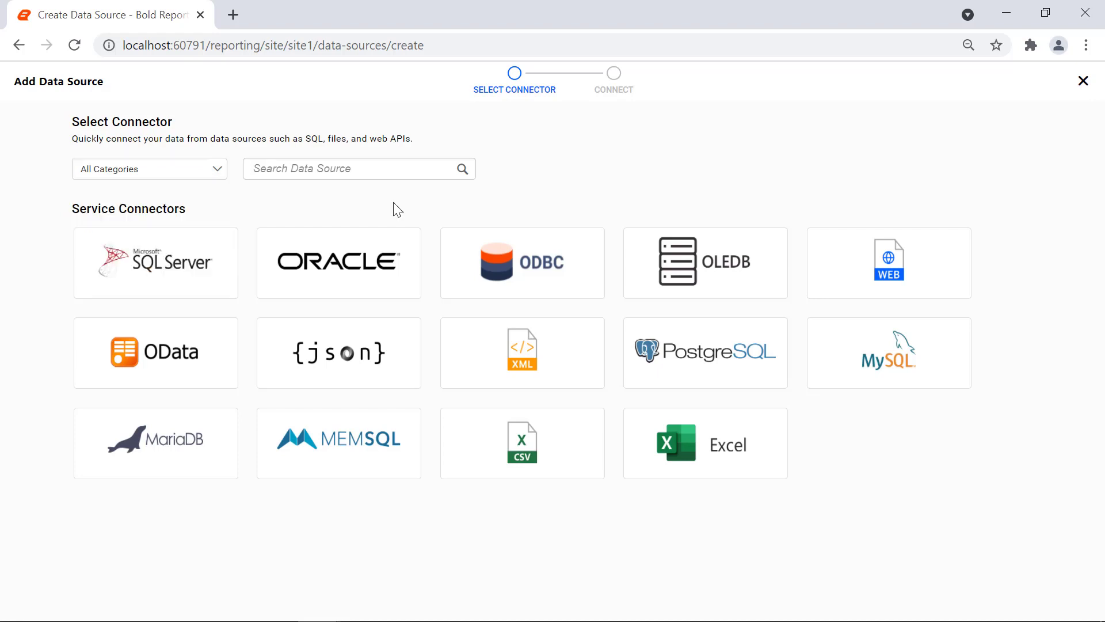
{"action": "left_click", "coordinate": [373, 175]}
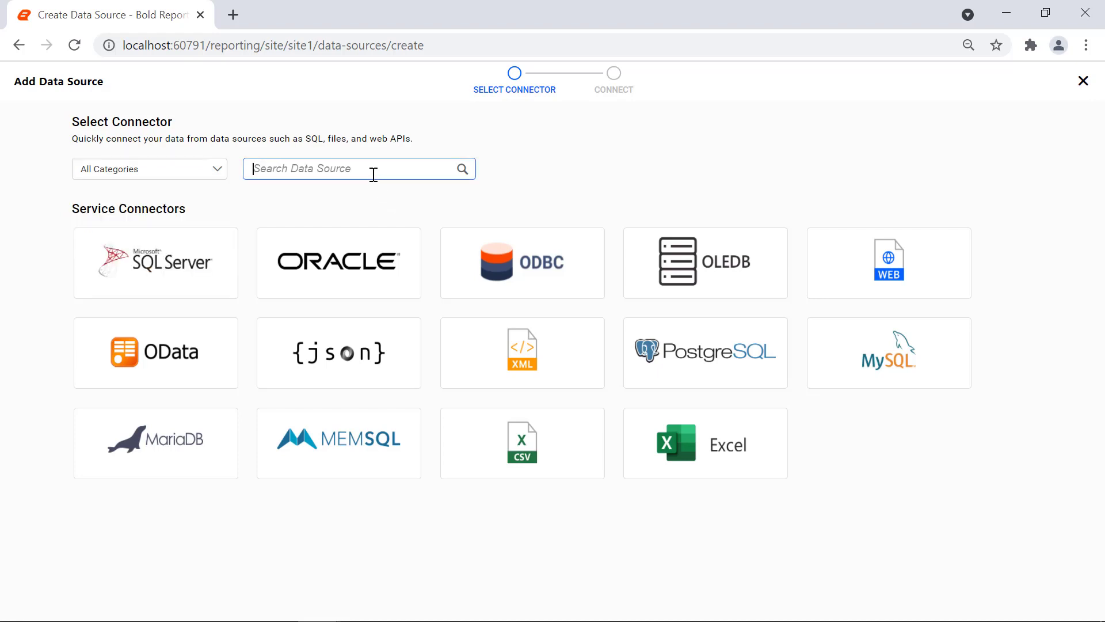
{"action": "type", "text": "sql"}
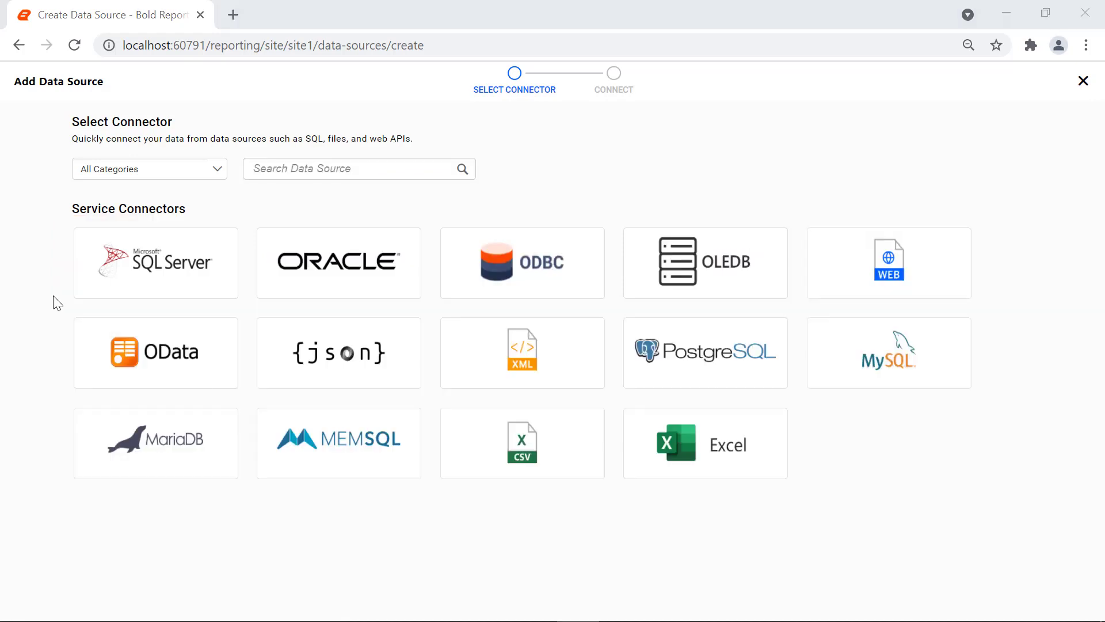
- Choose the SQL Server connector, name the data source Northwind and describe it as "This is the shared data source for Northwind database"
{"action": "mouse_move", "coordinate": [91, 278]}
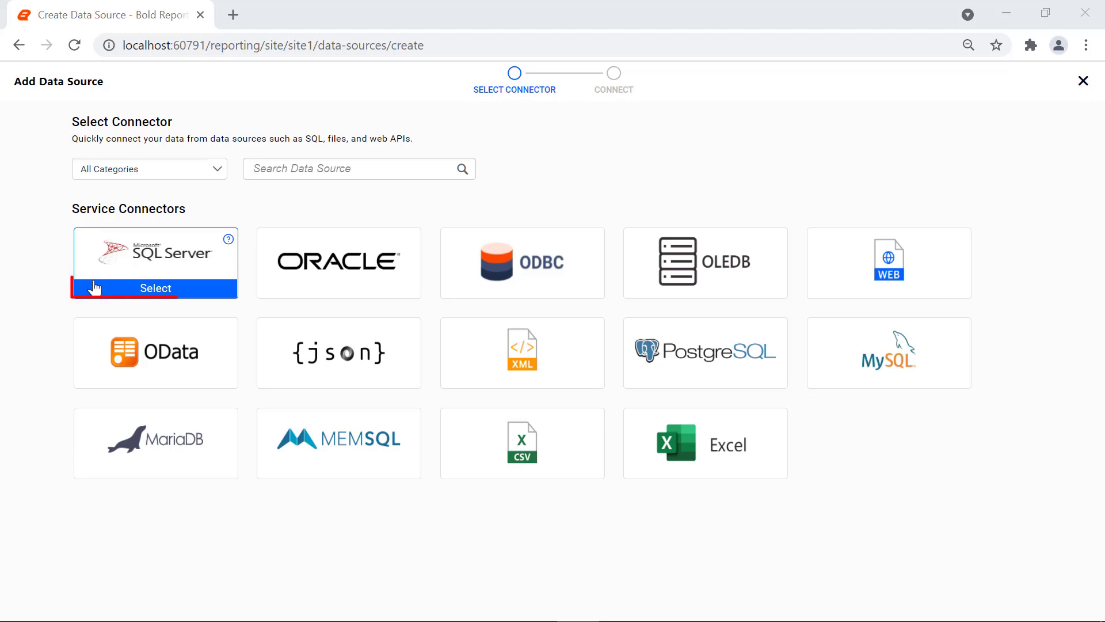
{"action": "left_click", "coordinate": [95, 288]}
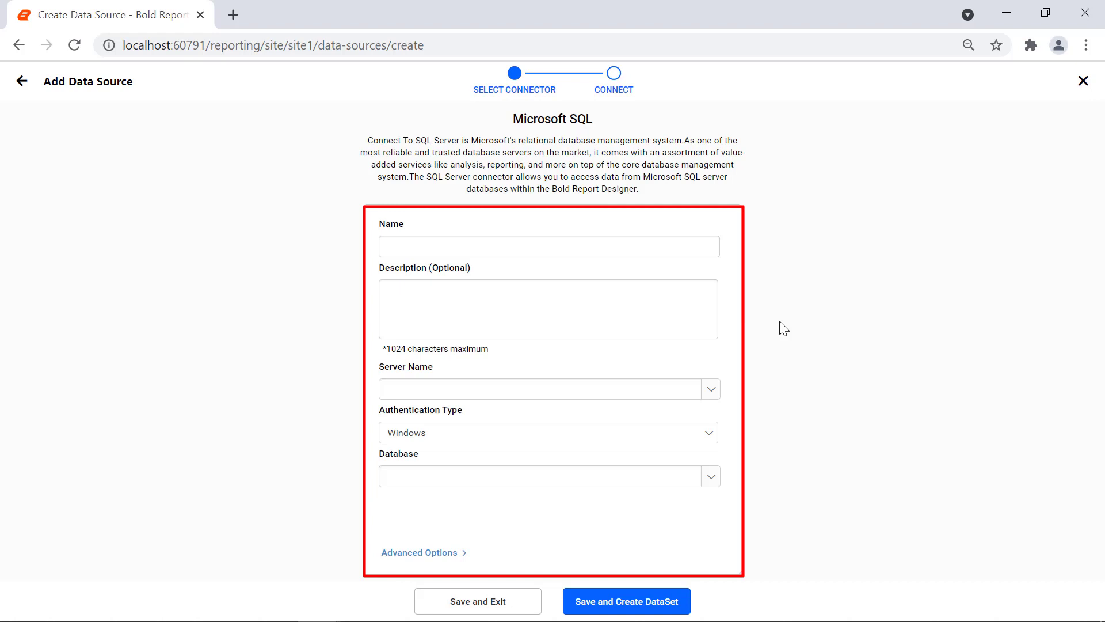
{"action": "left_click", "coordinate": [672, 304]}
{"action": "type", "text": "This is the shared data source for Nor"}
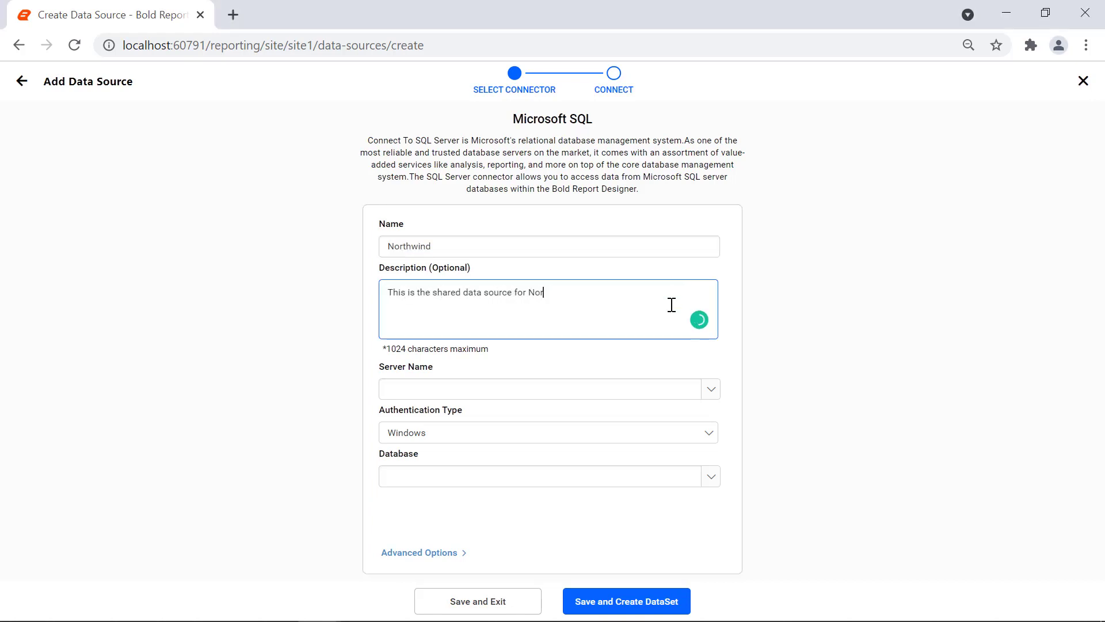
{"action": "type", "text": "thwind database"}
- Paste the Northwind connection string in the advanced options, set the authentication type to None, and save while continuing to dataset creation
{"action": "left_click", "coordinate": [458, 556]}
{"action": "left_click", "coordinate": [465, 418]}
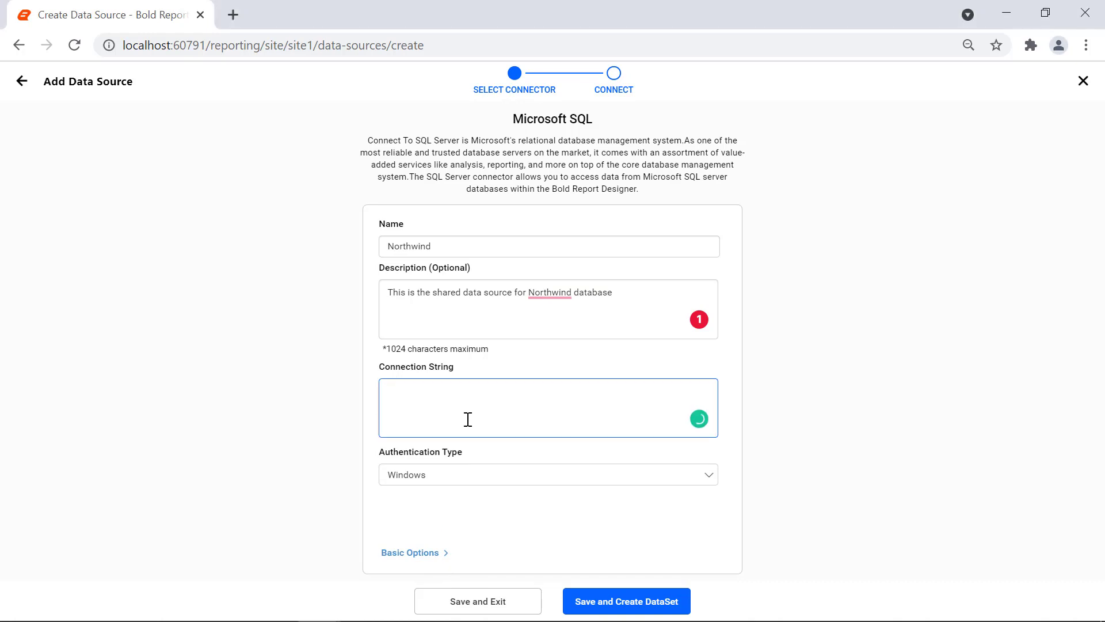
{"action": "key", "text": "ctrl+v"}
{"action": "left_click", "coordinate": [596, 477]}
{"action": "left_click", "coordinate": [570, 556]}
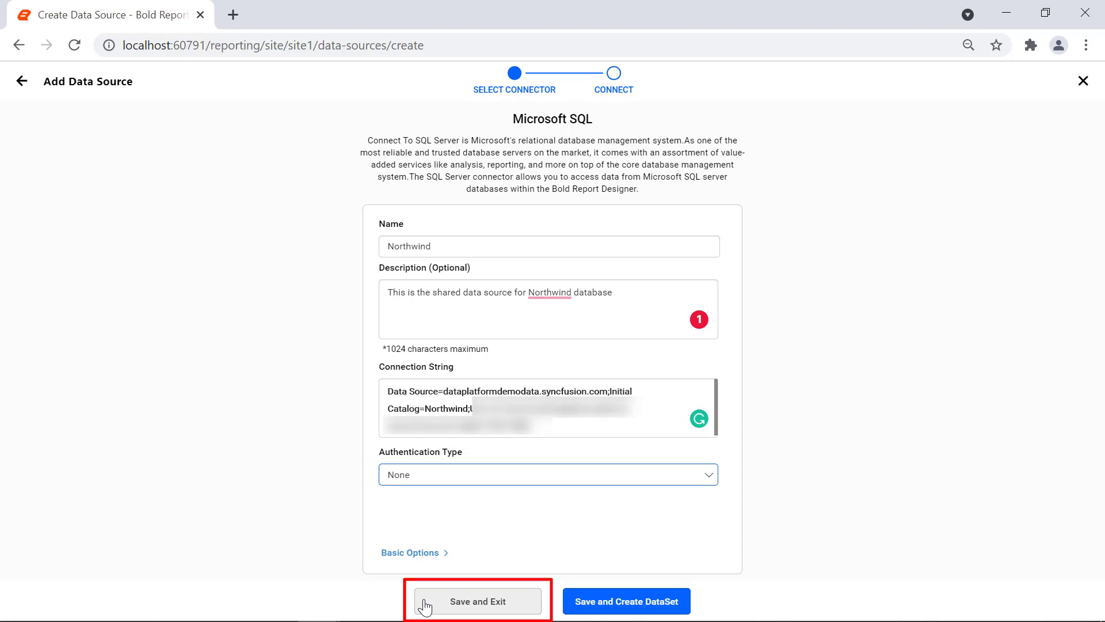
{"action": "left_click", "coordinate": [685, 603]}
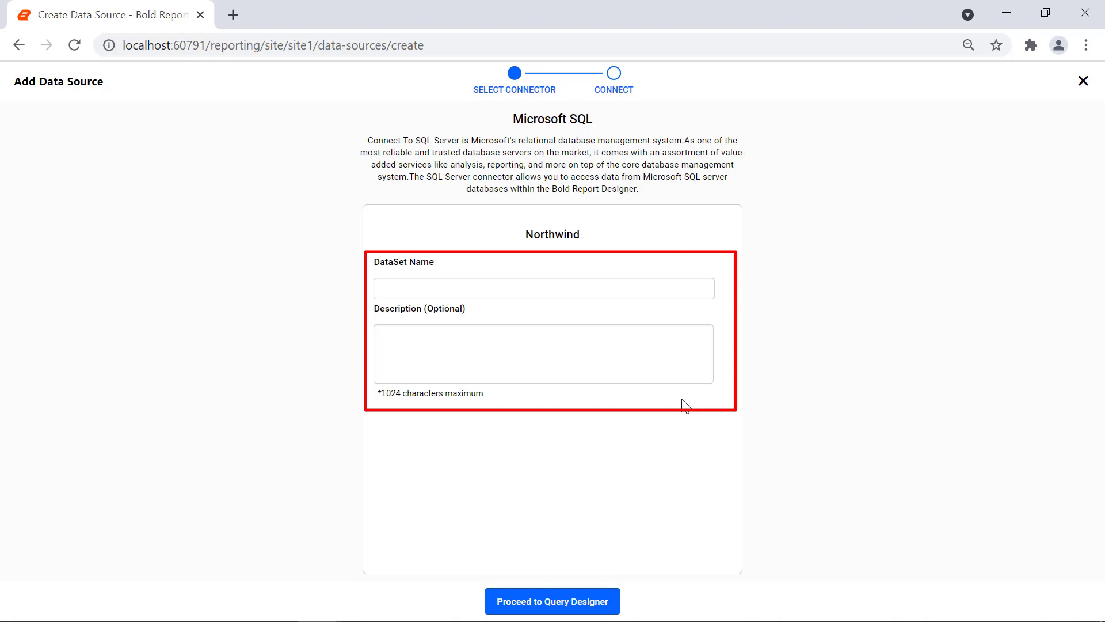
- Name the dataset Employees, describe it as "This is the shared data set for the Employees" and proceed to the query designer
{"action": "type", "text": "Employees"}
{"action": "left_click", "coordinate": [693, 332]}
{"action": "type", "text": "This is the shared data s"}
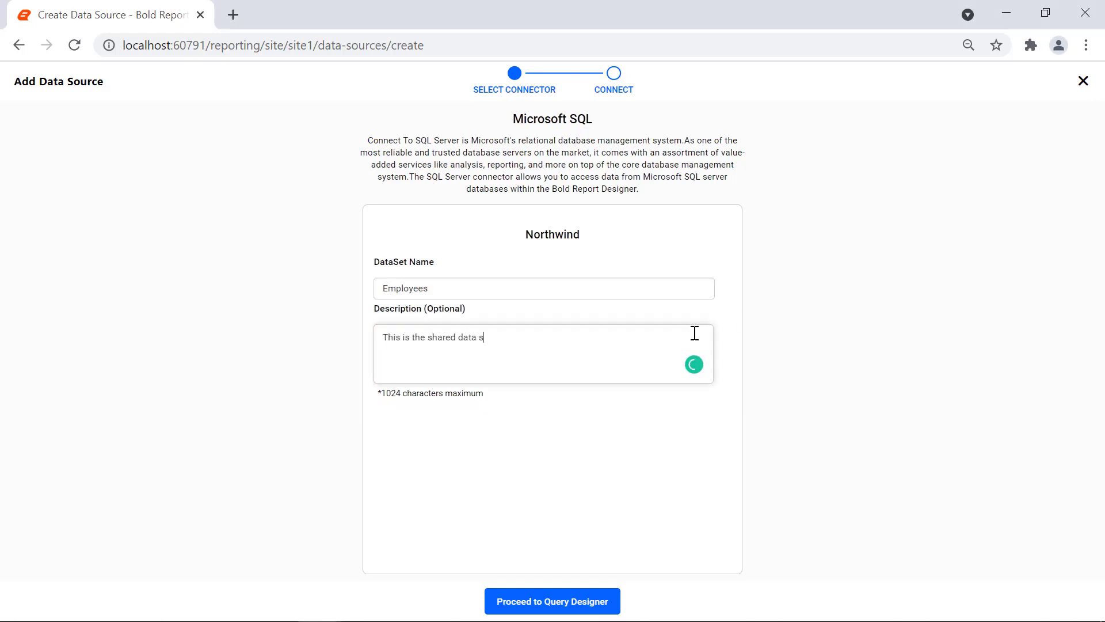
{"action": "type", "text": "et for the Employees"}
{"action": "left_click", "coordinate": [577, 601]}
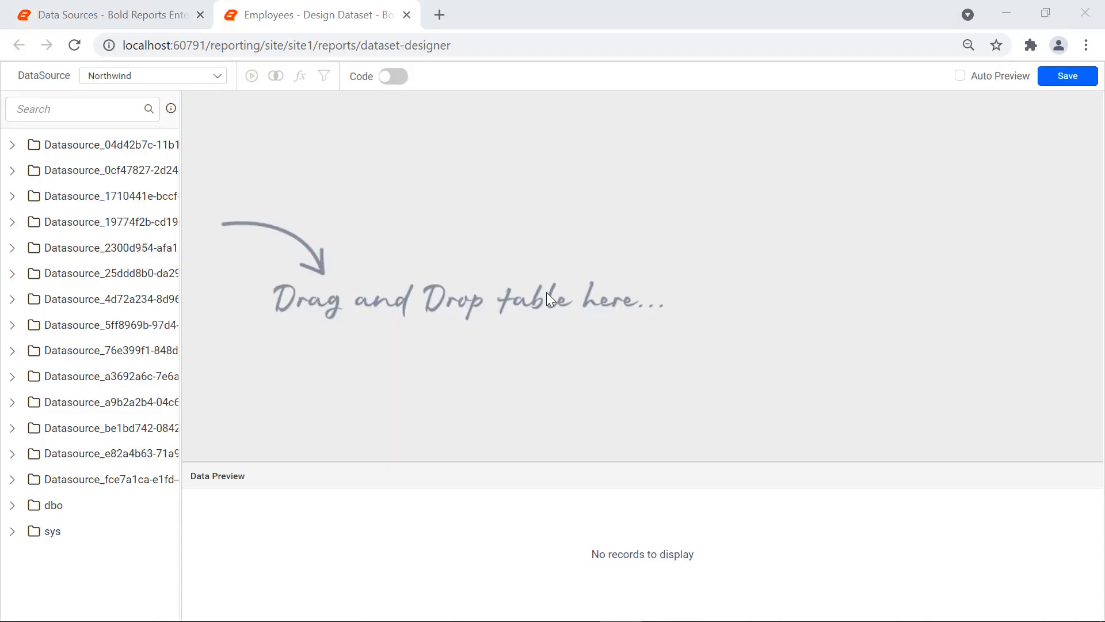
- Place the Employees table from the dbo schema on the query canvas and save the dataset
{"action": "left_click", "coordinate": [13, 505]}
{"action": "scroll", "coordinate": [86, 501], "scroll_direction": "down", "scroll_amount": 5}
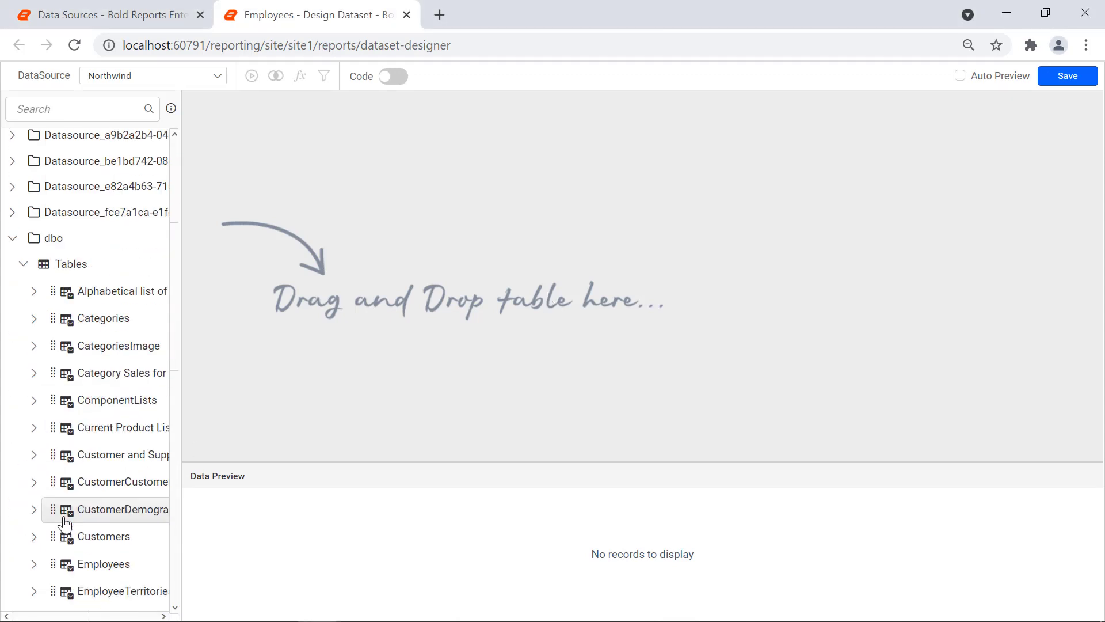
{"action": "left_click_drag", "start_coordinate": [104, 496], "coordinate": [323, 199]}
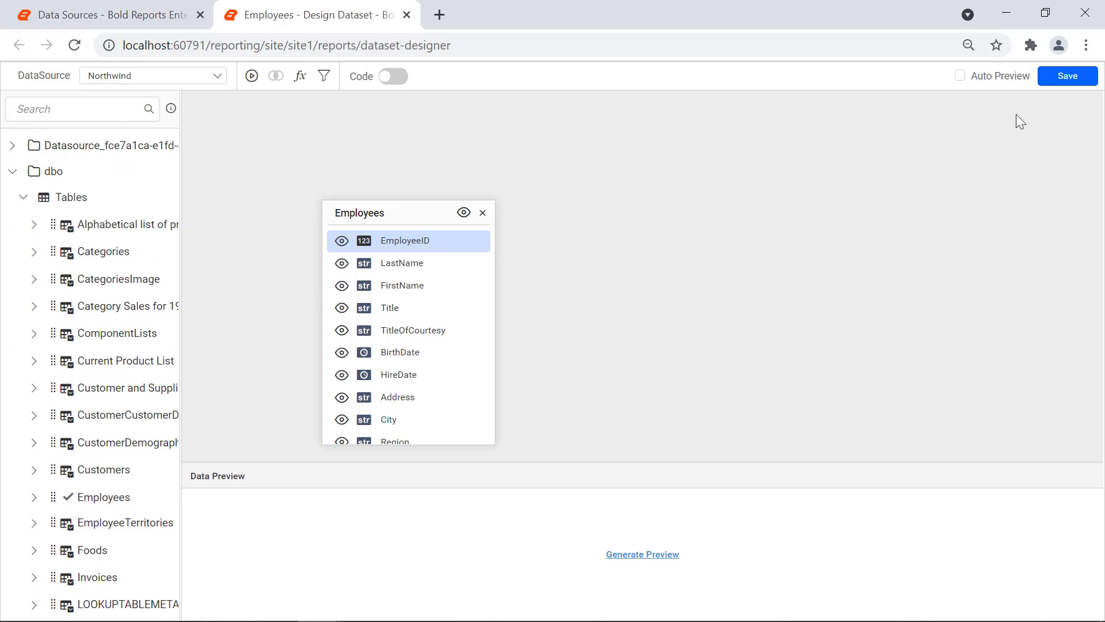
{"action": "left_click", "coordinate": [1053, 88]}
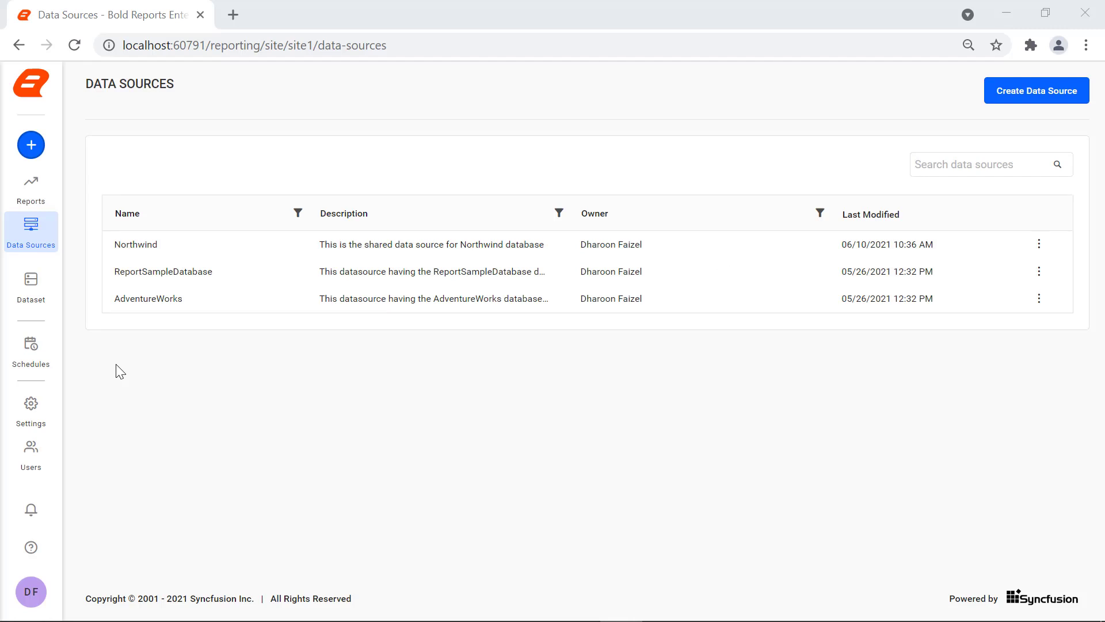
- Create a new report from the Employees shared dataset and view the report's data
{"action": "left_click", "coordinate": [31, 296]}
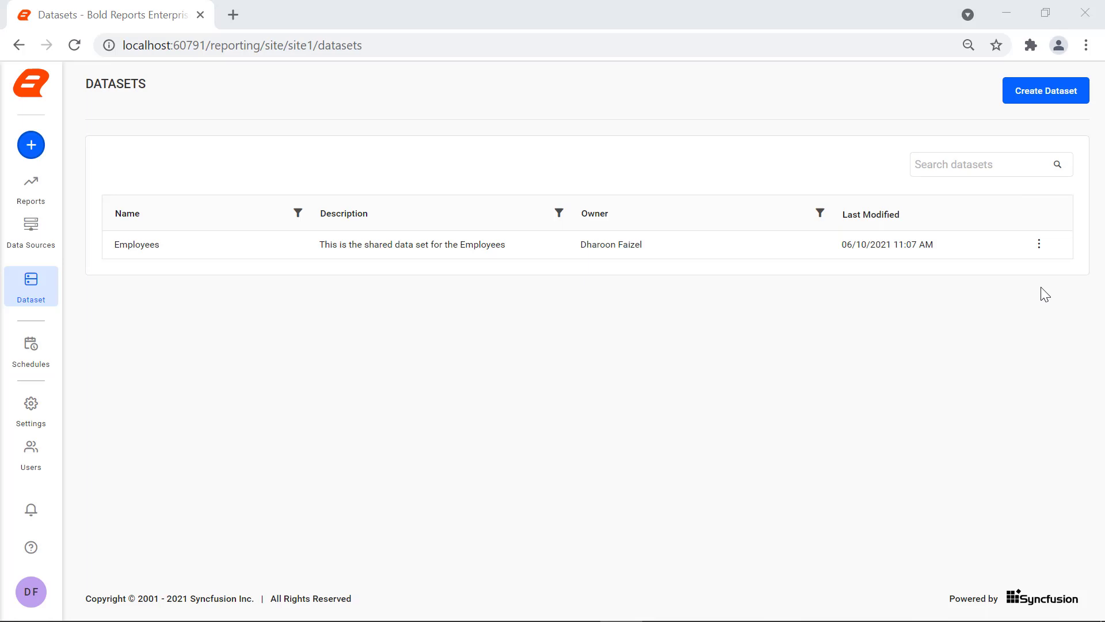
{"action": "left_click", "coordinate": [1039, 244]}
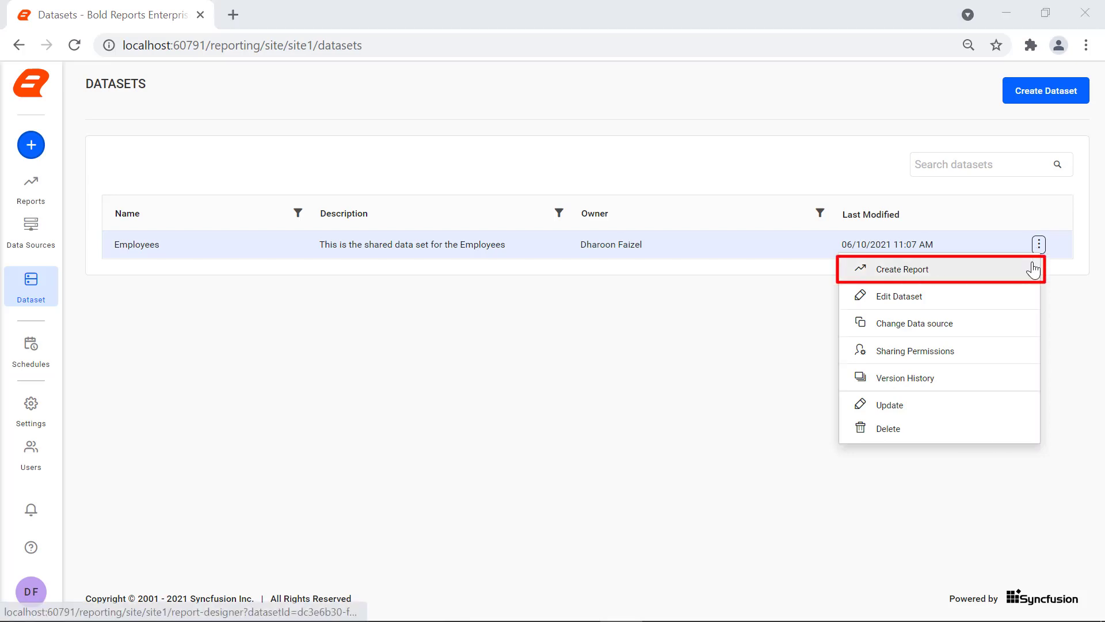
{"action": "left_click", "coordinate": [1033, 269]}
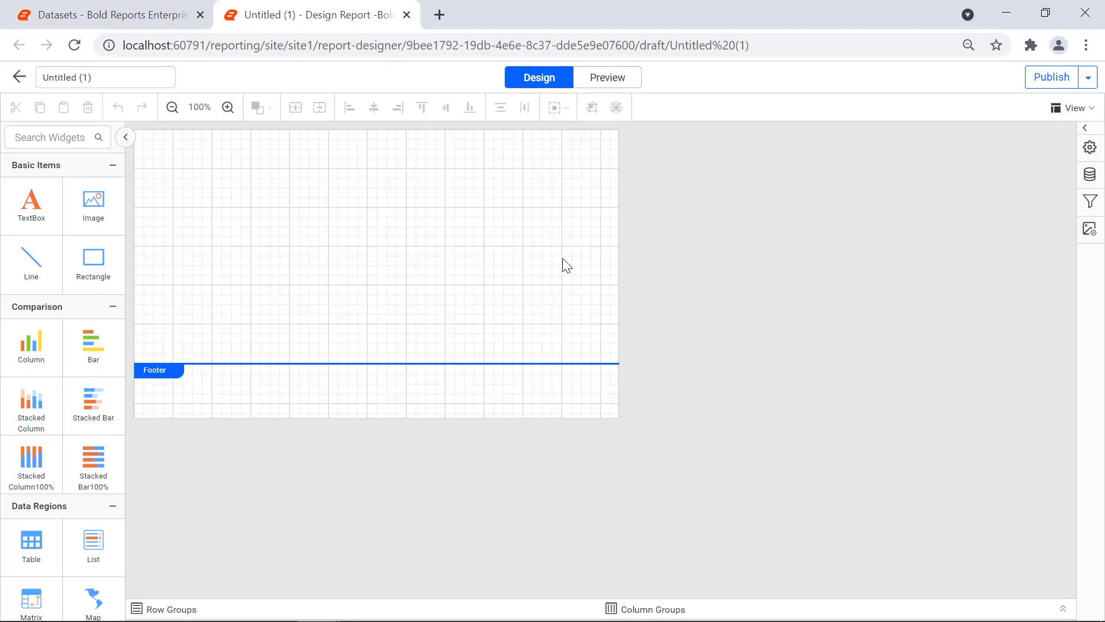
{"action": "left_click", "coordinate": [1088, 184]}
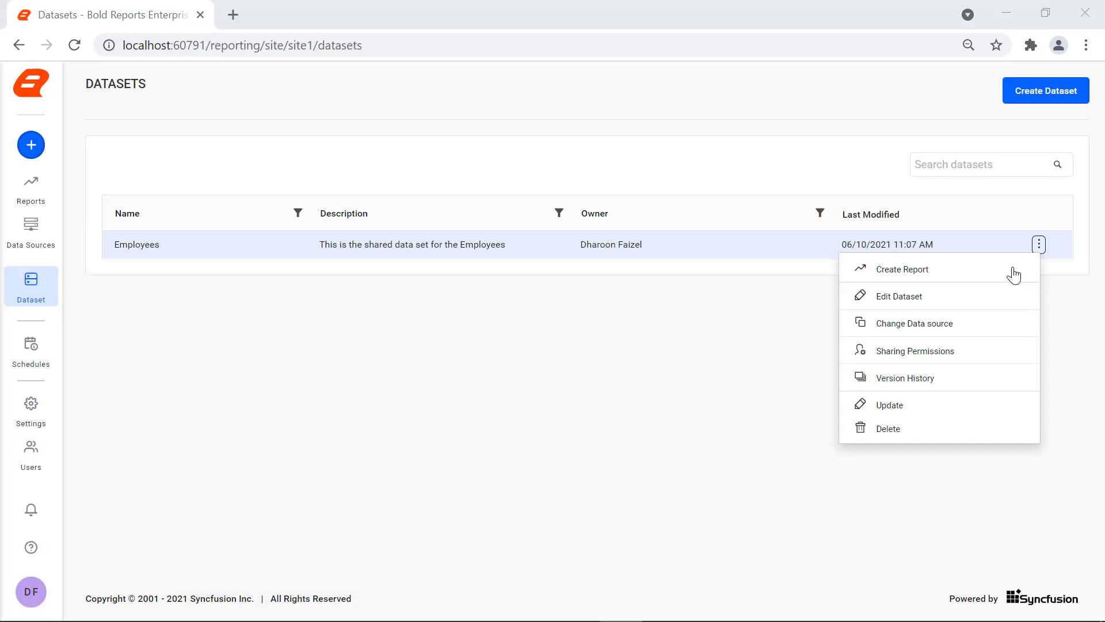
- Open the Employees dataset for editing and exclude the BirthDate column
{"action": "left_click", "coordinate": [1016, 301]}
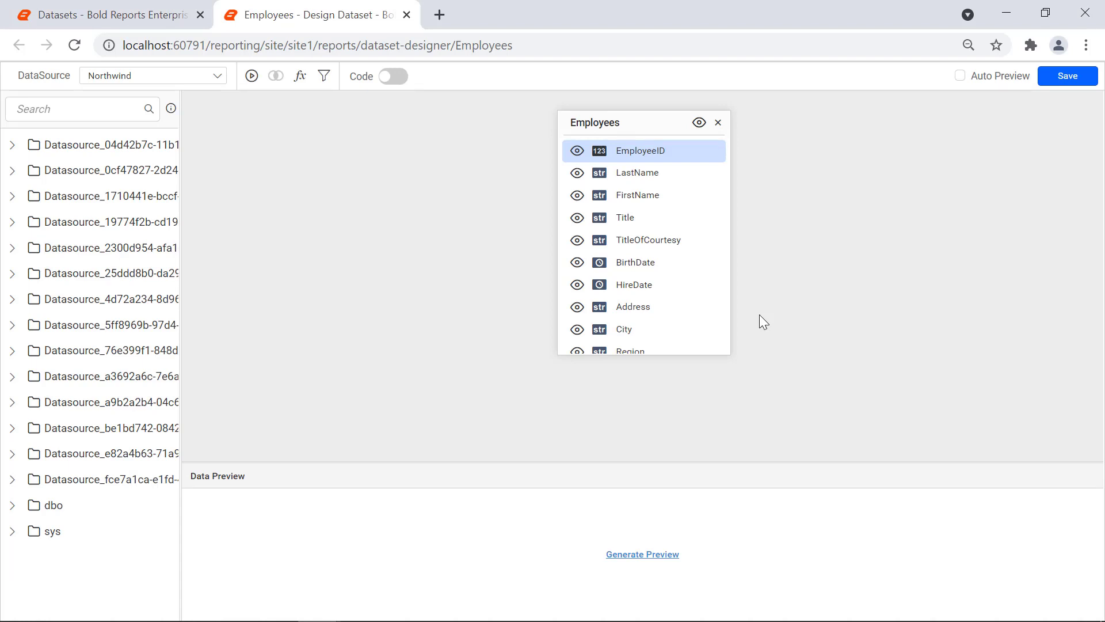
{"action": "left_click", "coordinate": [576, 263]}
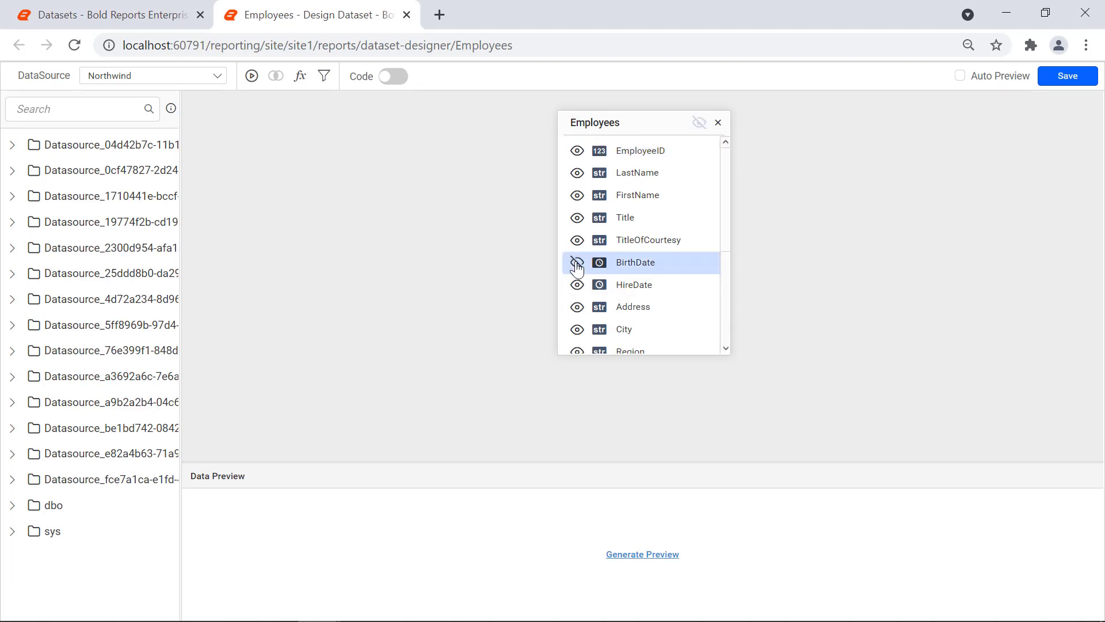
- Save the edited Employees dataset and view the data source choices for changing its source
{"action": "left_click", "coordinate": [1052, 86]}
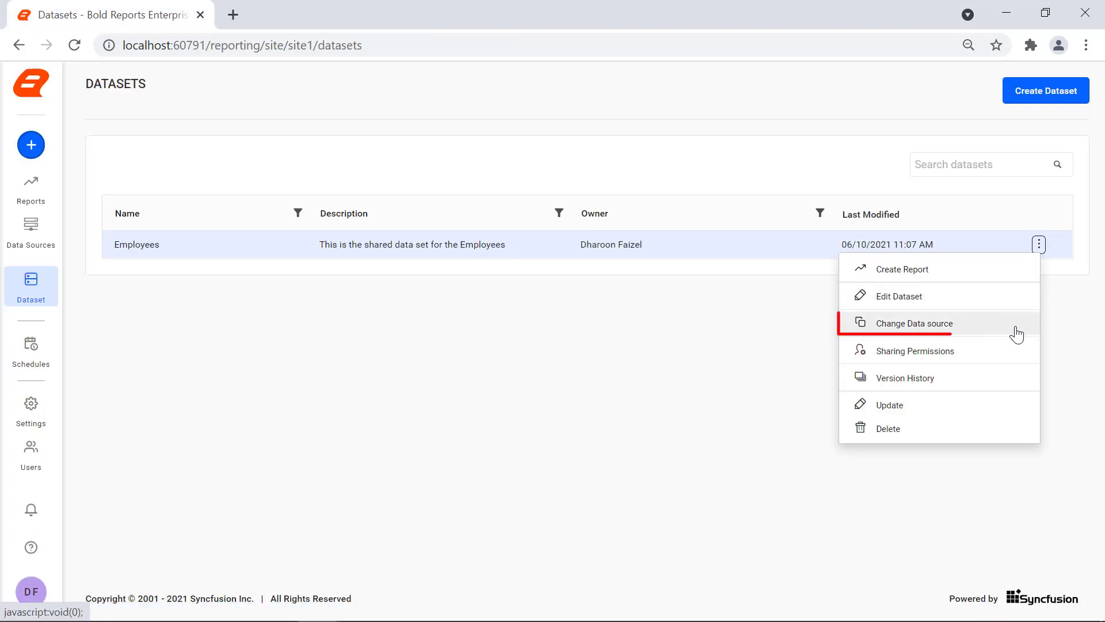
{"action": "left_click", "coordinate": [1016, 331]}
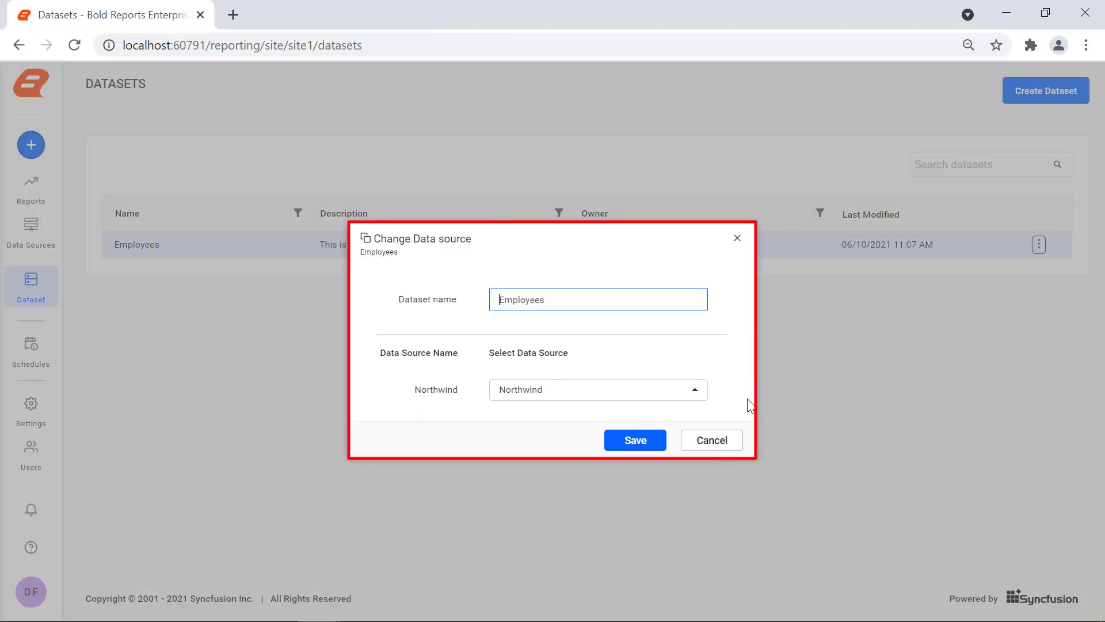
{"action": "left_click", "coordinate": [698, 396]}
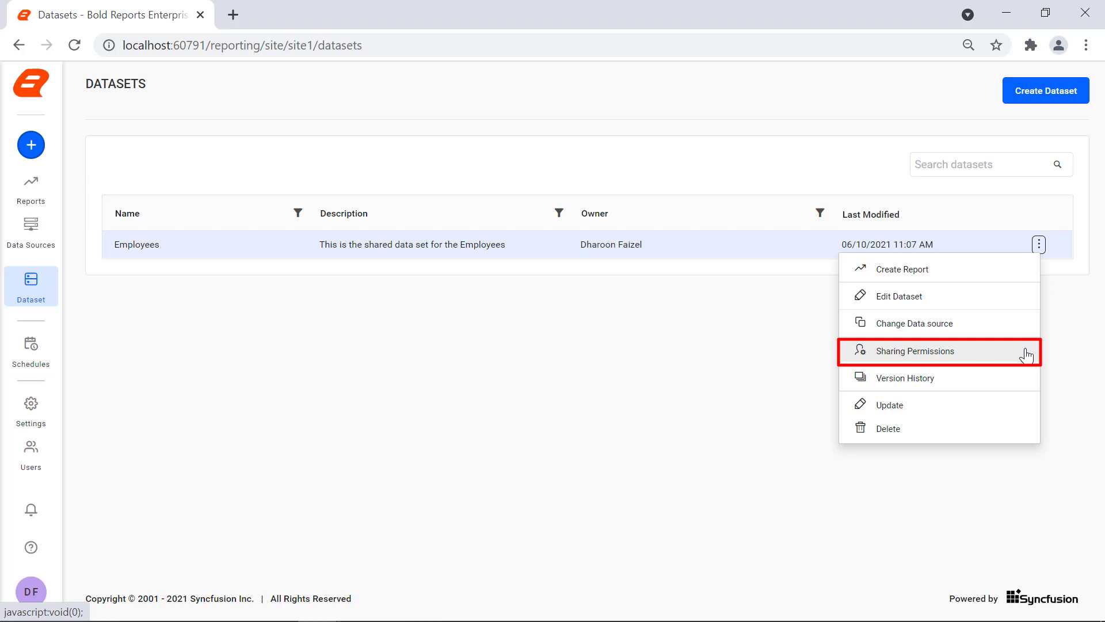
- Examine the Employees dataset's version history, the actions for version 1, its file logs and its delete option
{"action": "left_click", "coordinate": [1018, 381]}
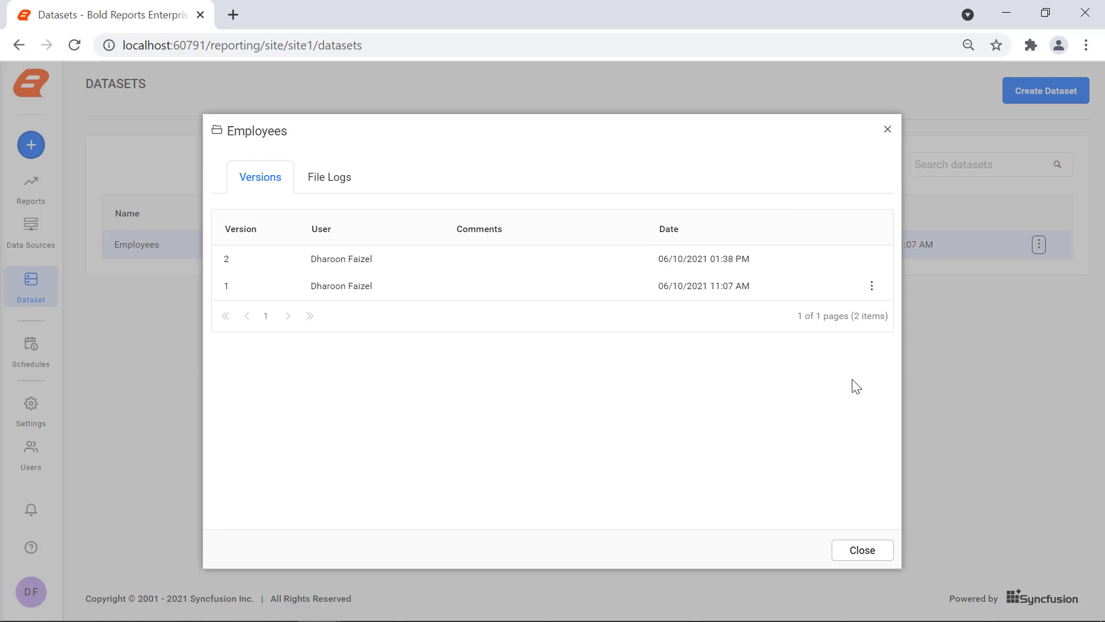
{"action": "left_click", "coordinate": [872, 286]}
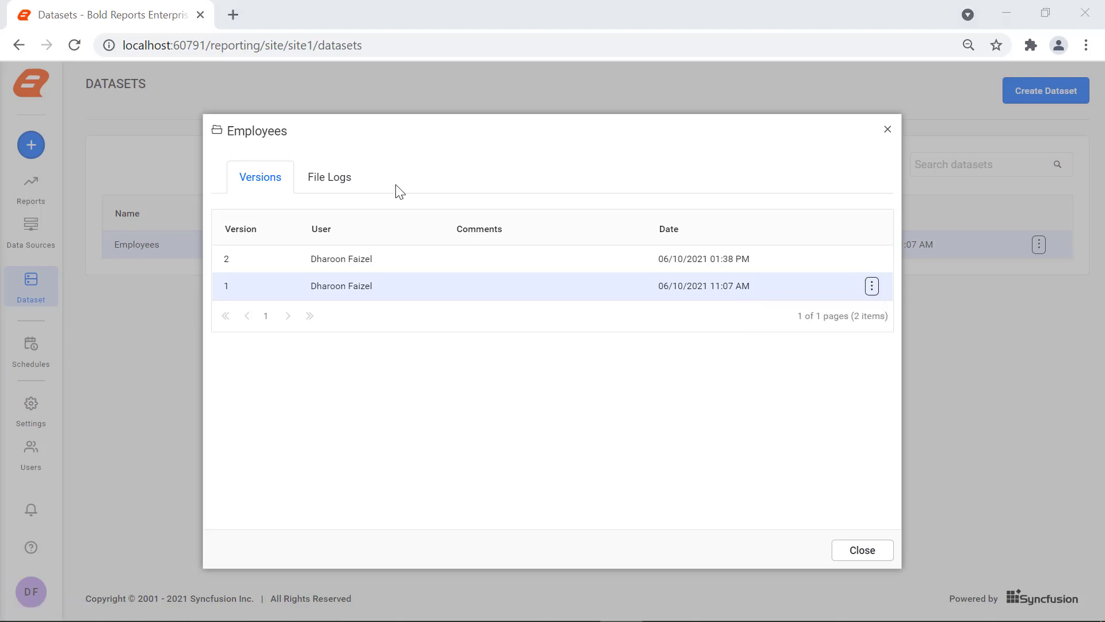
{"action": "left_click", "coordinate": [333, 193]}
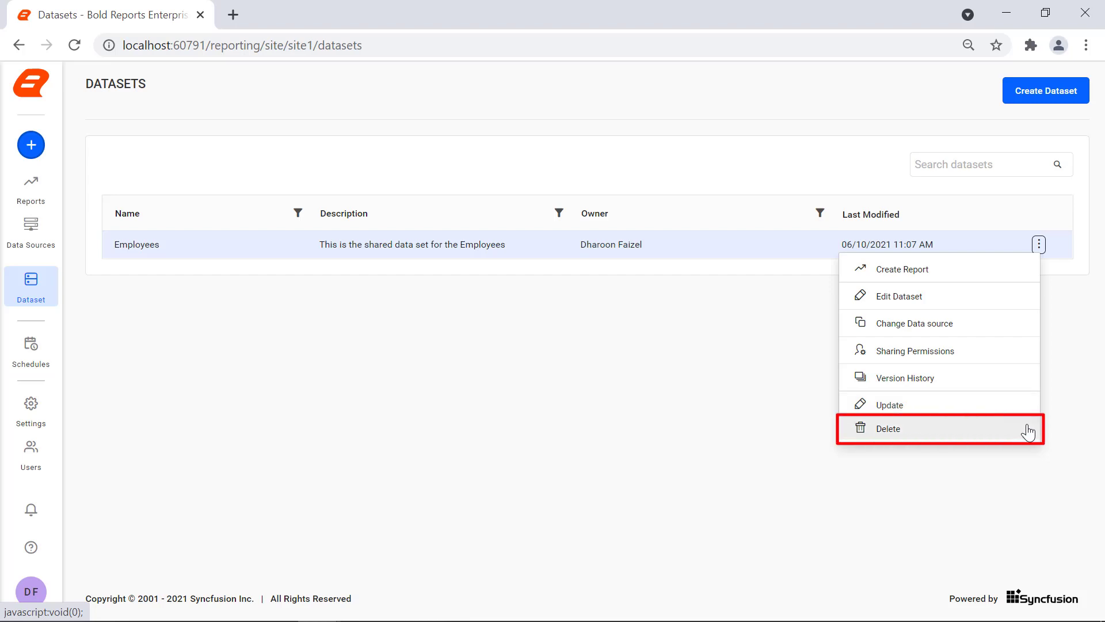
{"action": "left_click", "coordinate": [1029, 432]}
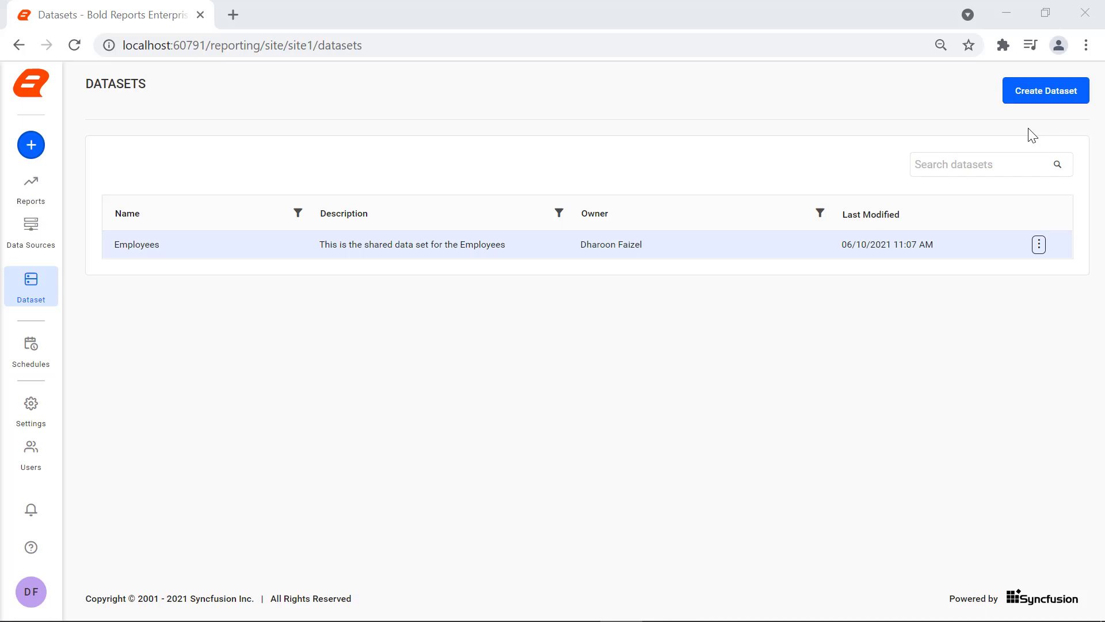
- Start adding a dataset based on a new data source that uses the JSON connector
{"action": "left_click", "coordinate": [1042, 101]}
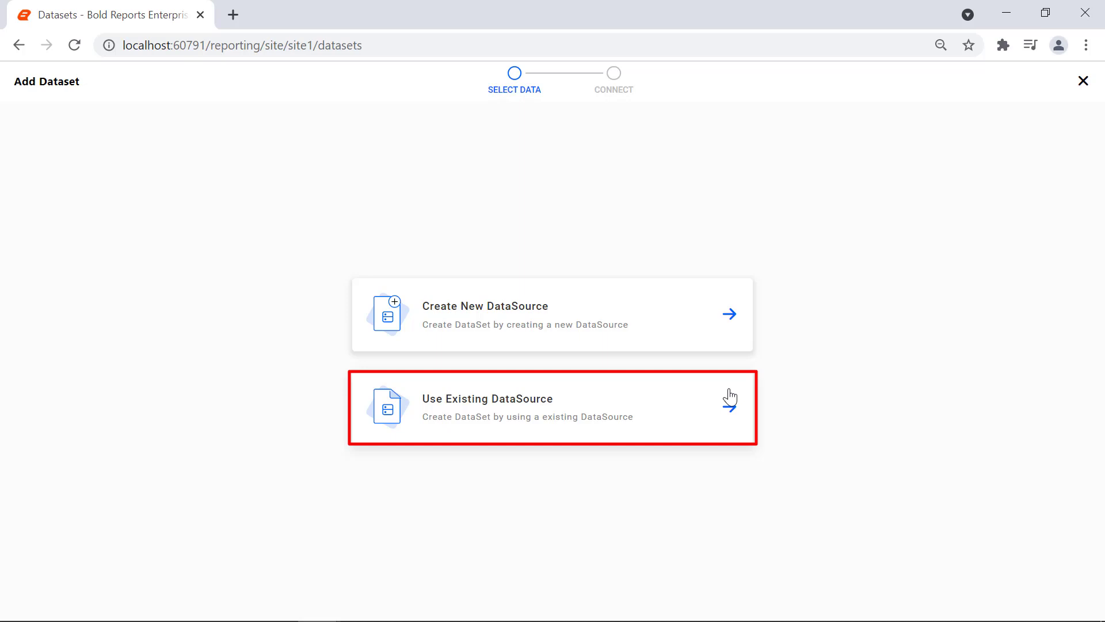
{"action": "left_click", "coordinate": [741, 343]}
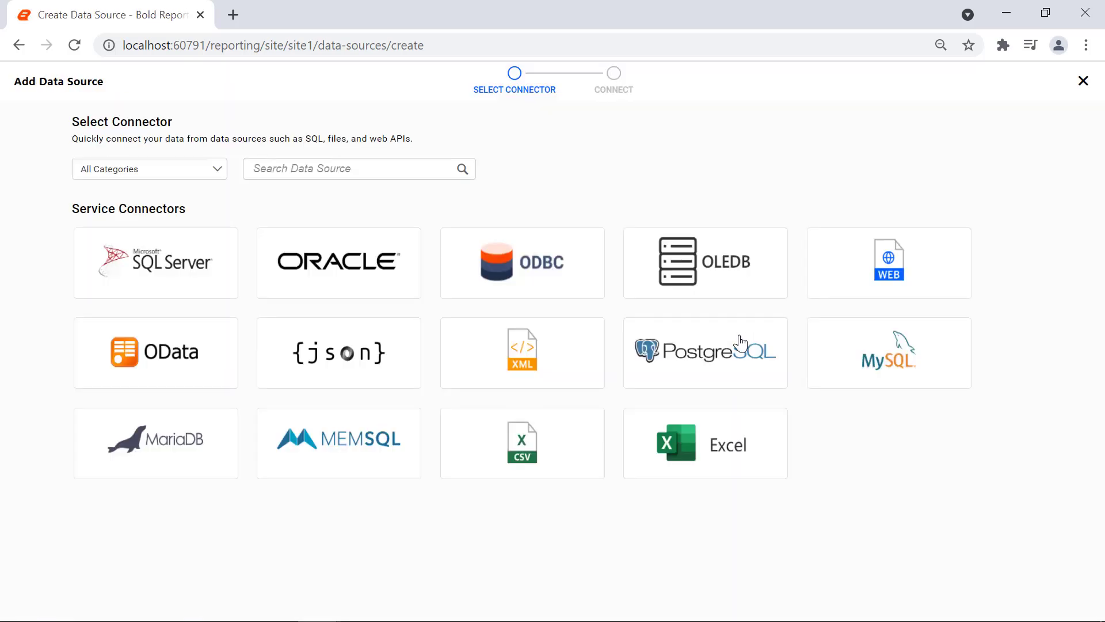
{"action": "mouse_move", "coordinate": [415, 387]}
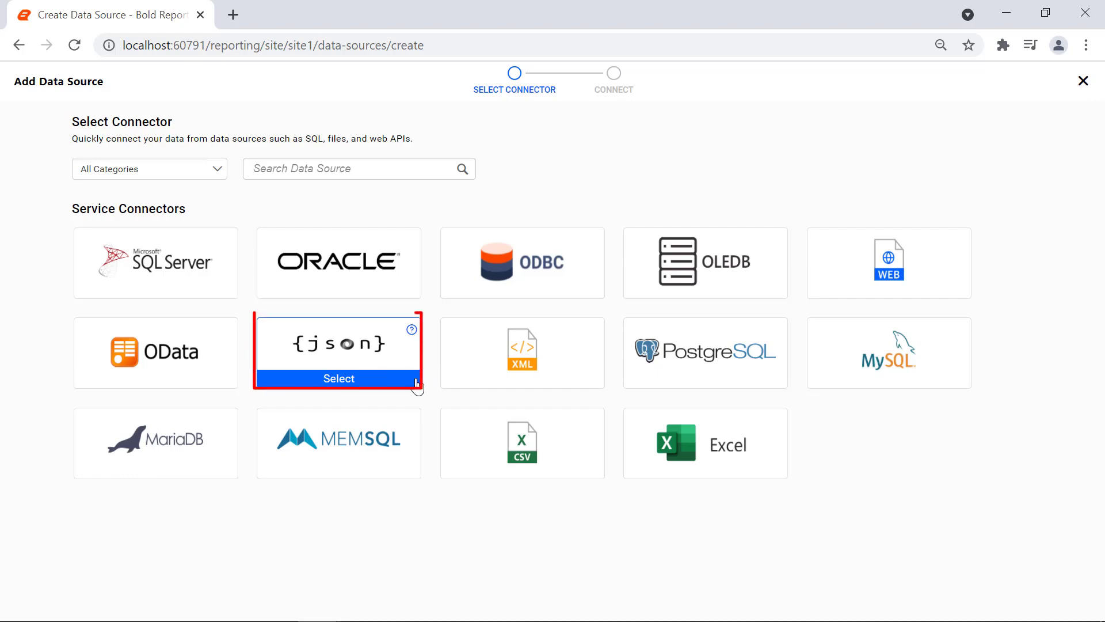
{"action": "left_click", "coordinate": [417, 379]}
- Define file-based source ProductDetails, described as "This is the shared data source for the Product Details", select its JSON file and save to create a dataset
{"action": "left_click", "coordinate": [674, 252]}
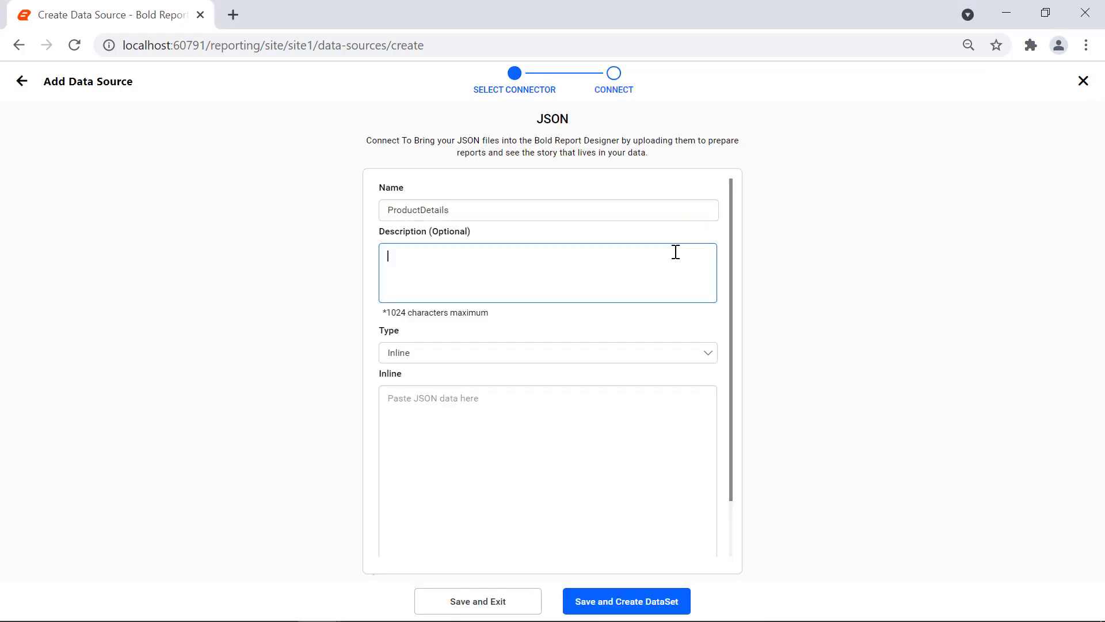
{"action": "type", "text": "This is the shared data source for the Product Details"}
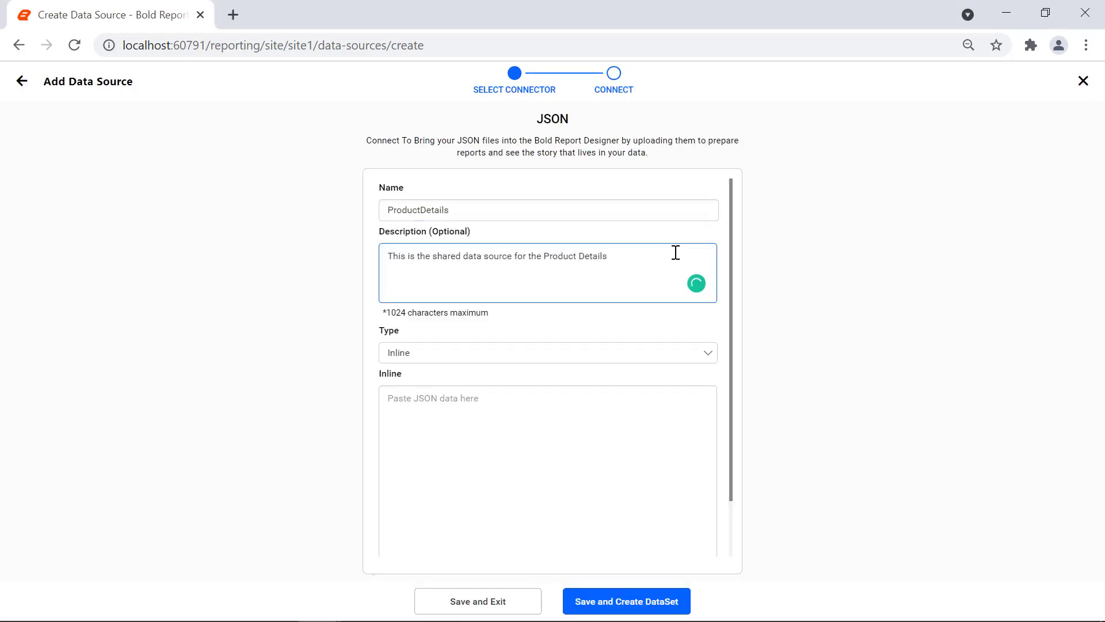
{"action": "left_click", "coordinate": [699, 398]}
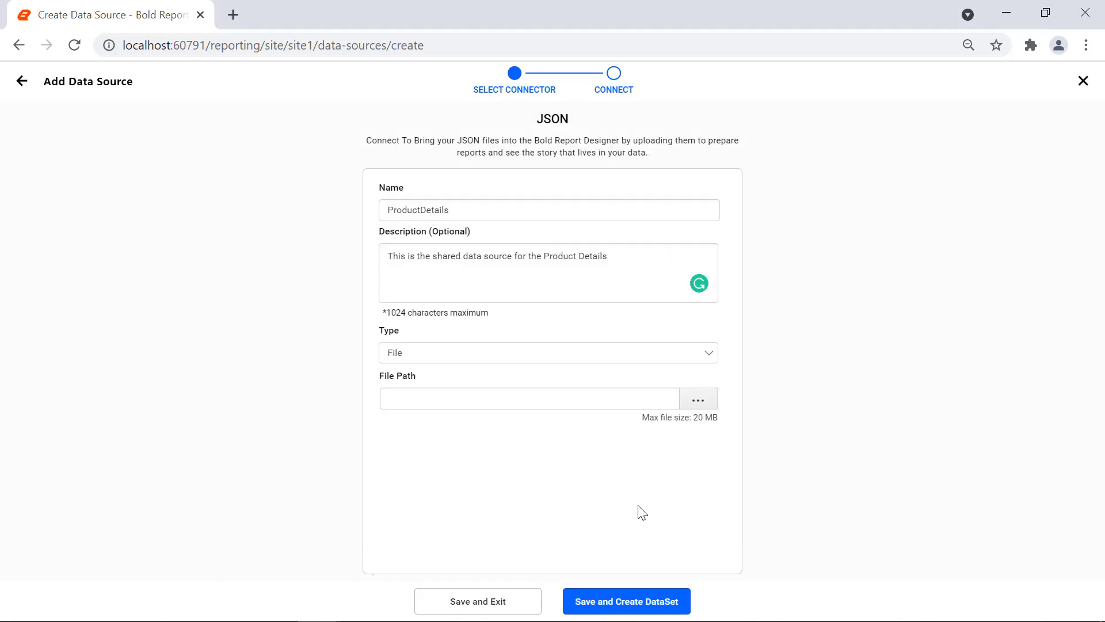
{"action": "left_click", "coordinate": [638, 600]}
- Name the dataset Products, describe it as "This is the shared dataset for the Products" and proceed to the query designer
{"action": "left_click", "coordinate": [667, 311]}
{"action": "type", "text": "This is the s"}
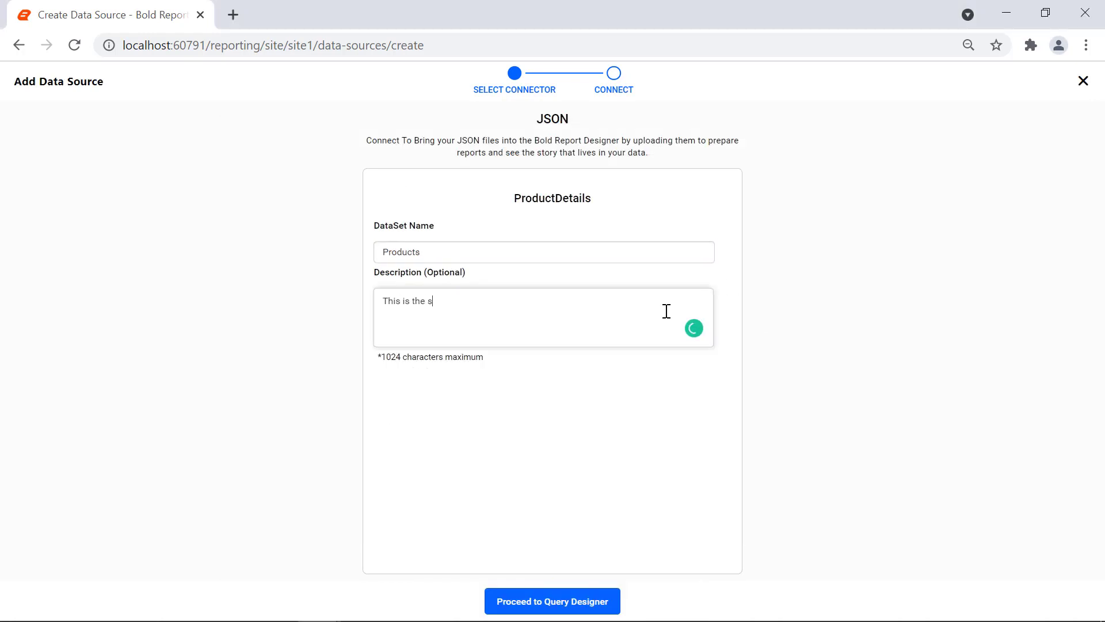
{"action": "type", "text": "hared dataset for the Products"}
{"action": "left_click", "coordinate": [593, 601]}
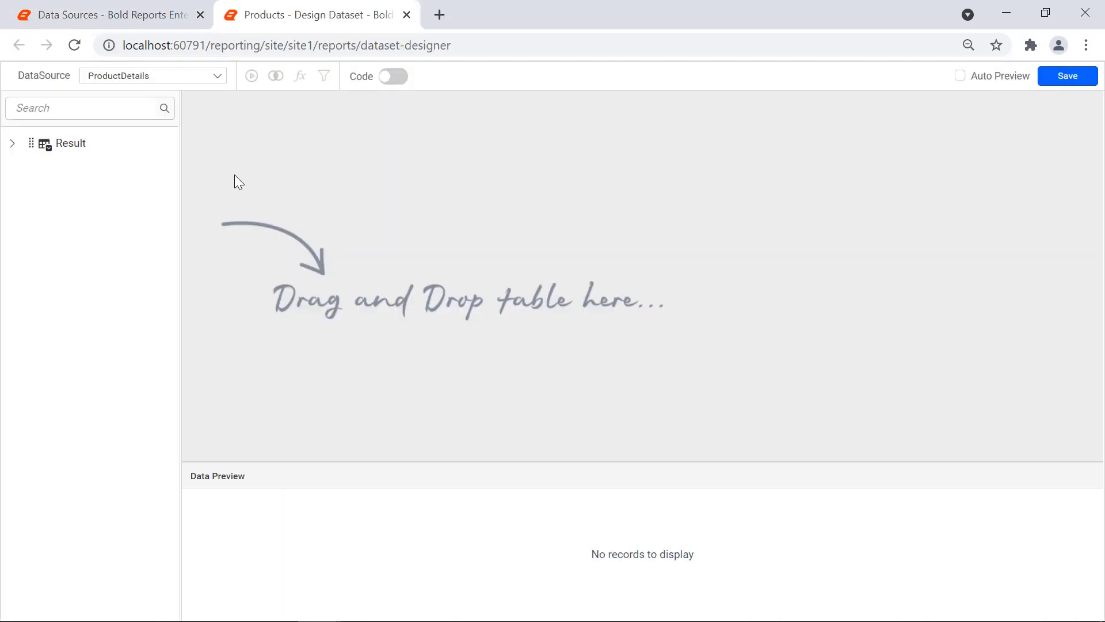
- Place the Result table on the query canvas and save the Products dataset
{"action": "left_click_drag", "start_coordinate": [76, 143], "coordinate": [239, 143]}
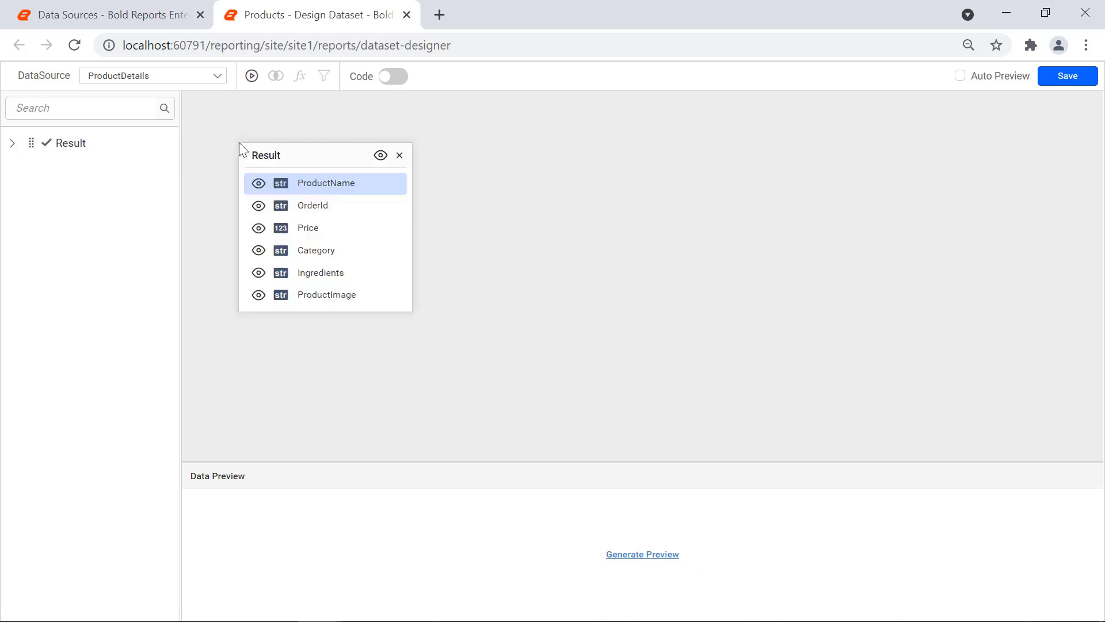
{"action": "left_click", "coordinate": [1064, 85]}
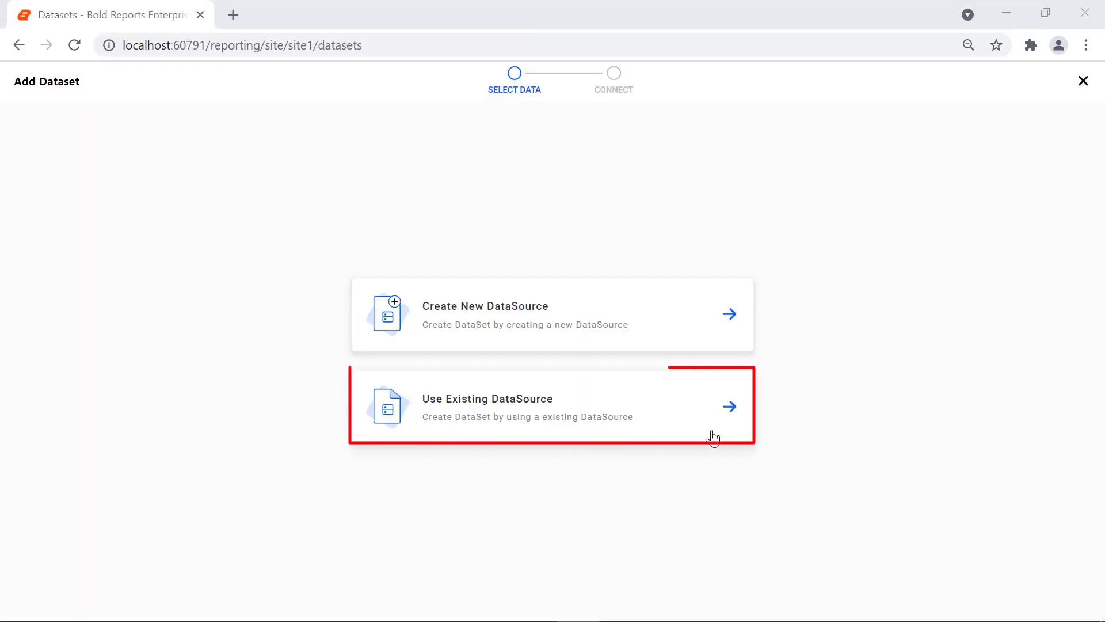
- Start another dataset from an existing data source and connect it to Northwind
{"action": "left_click", "coordinate": [714, 438]}
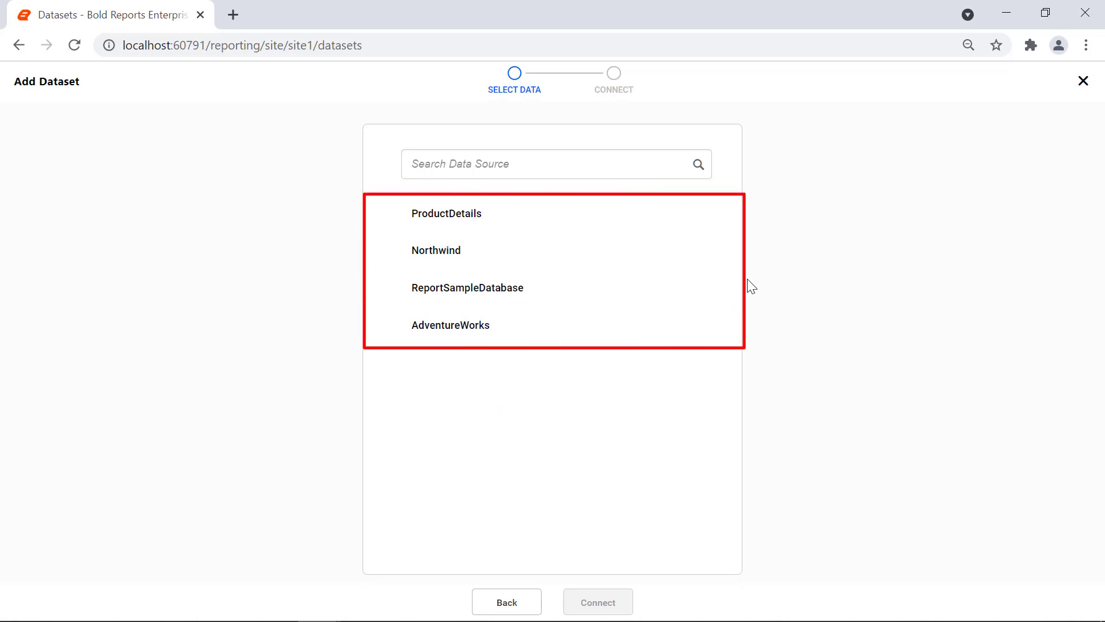
{"action": "left_click", "coordinate": [672, 252]}
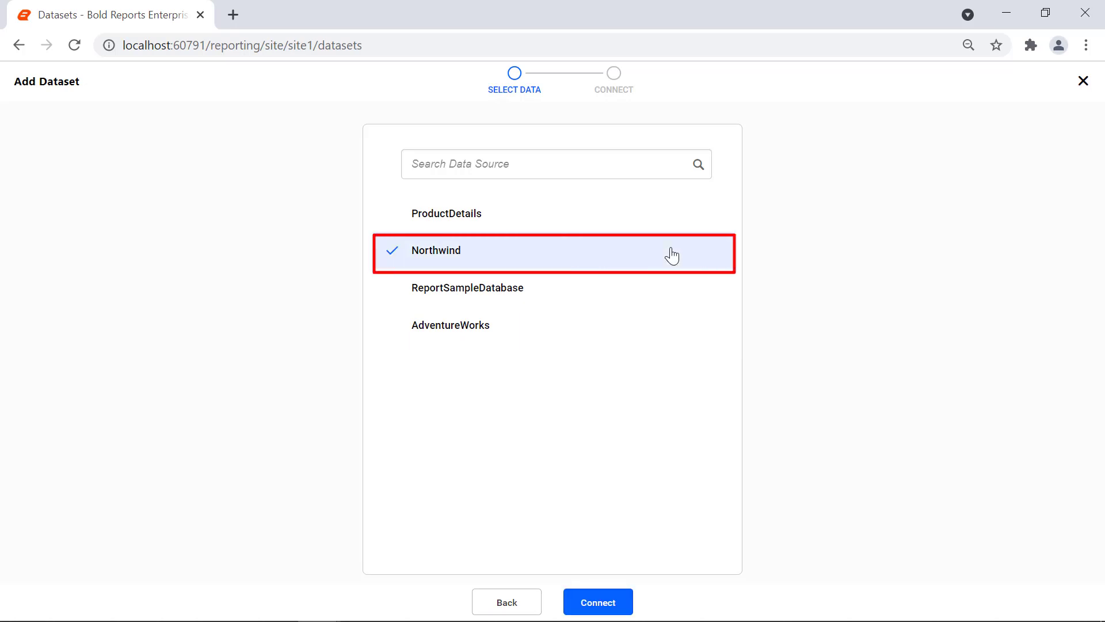
{"action": "left_click", "coordinate": [602, 605]}
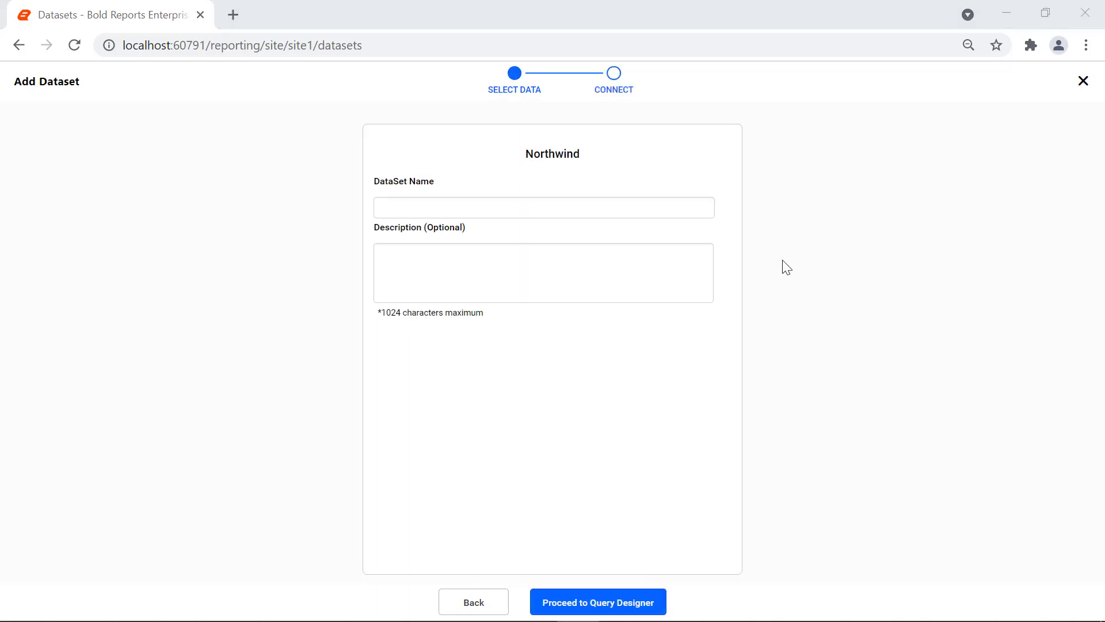
- Name the dataset Customers, describe it as "This is the shared dataset for the Customers" and proceed to the query designer
{"action": "left_click", "coordinate": [690, 249]}
{"action": "type", "text": "This is the shared dataset for the Customers"}
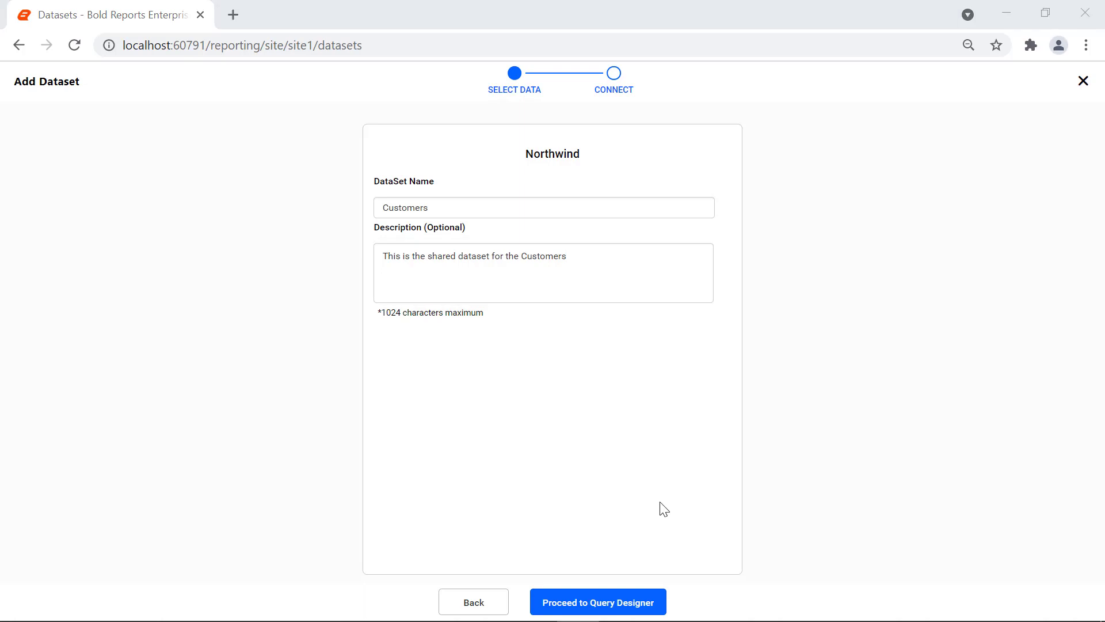
{"action": "left_click", "coordinate": [634, 604]}
- Place the Customers table from the dbo schema on the query canvas and save the dataset
{"action": "left_click", "coordinate": [35, 504]}
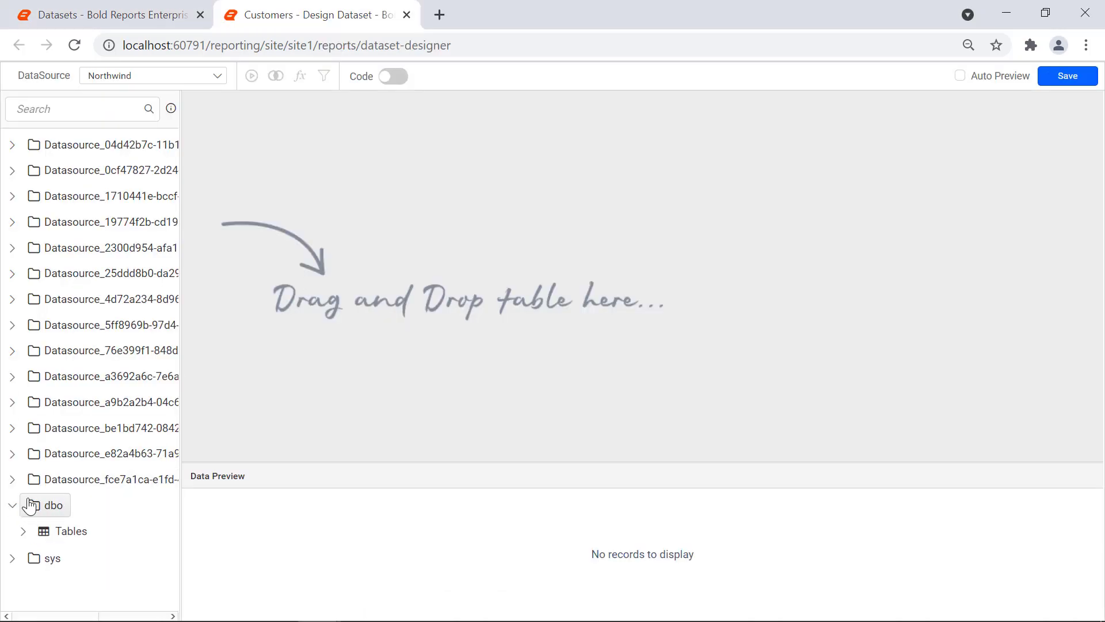
{"action": "left_click", "coordinate": [46, 533]}
{"action": "scroll", "coordinate": [45, 530], "scroll_direction": "down", "scroll_amount": 6}
{"action": "left_click_drag", "start_coordinate": [53, 469], "coordinate": [375, 184]}
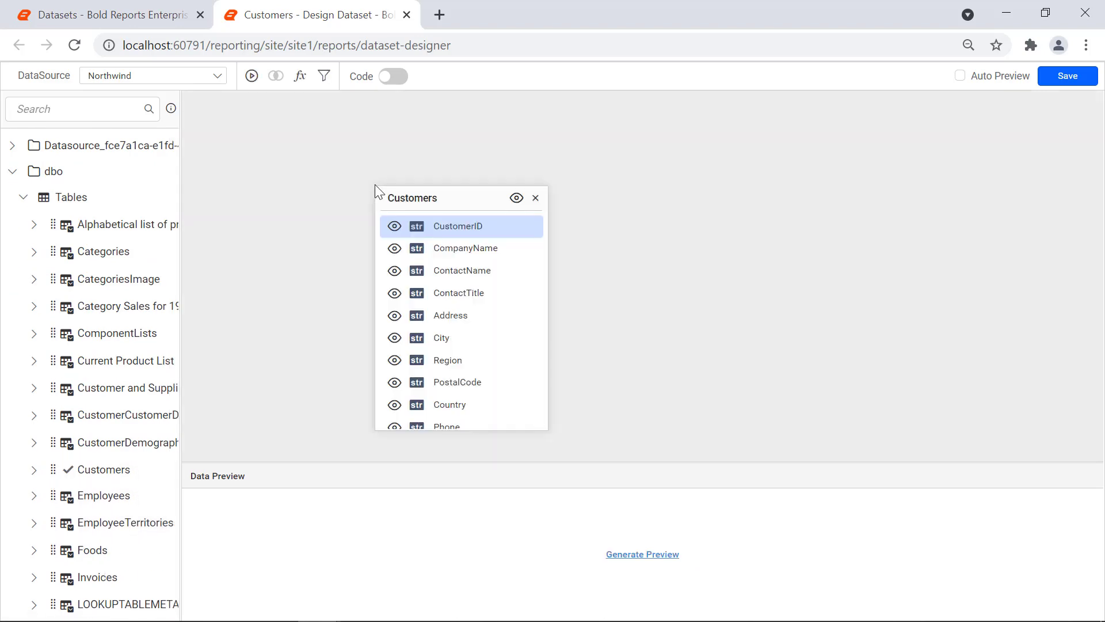
{"action": "left_click", "coordinate": [1073, 82]}
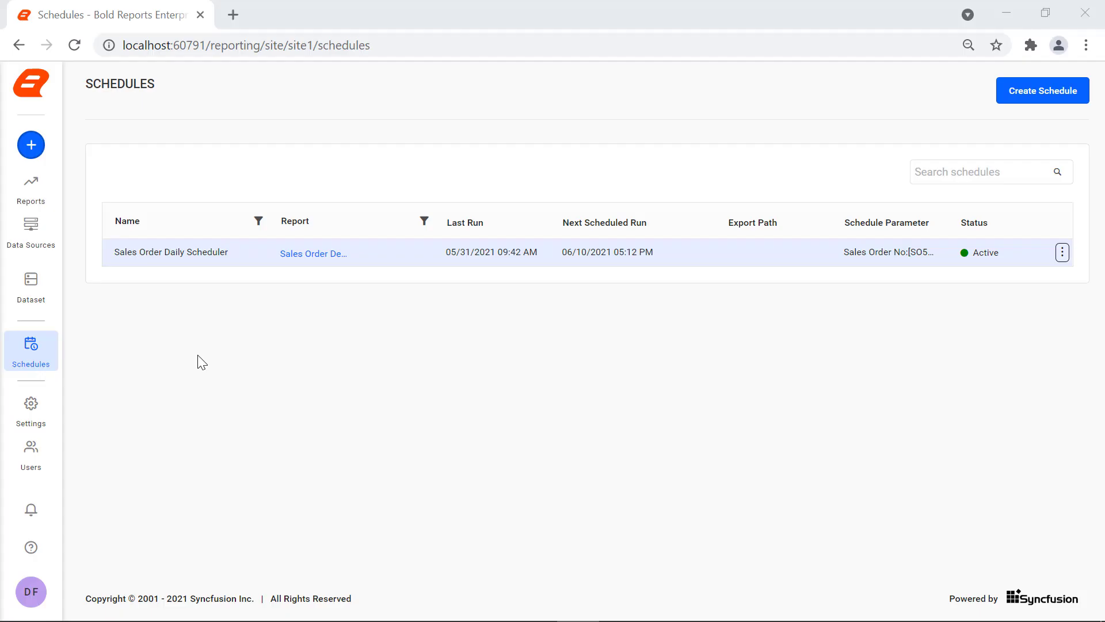
- Examine the administration settings for the site, reports, embedding, email, accounts, authentication, notifications and licence management
{"action": "left_click", "coordinate": [45, 420]}
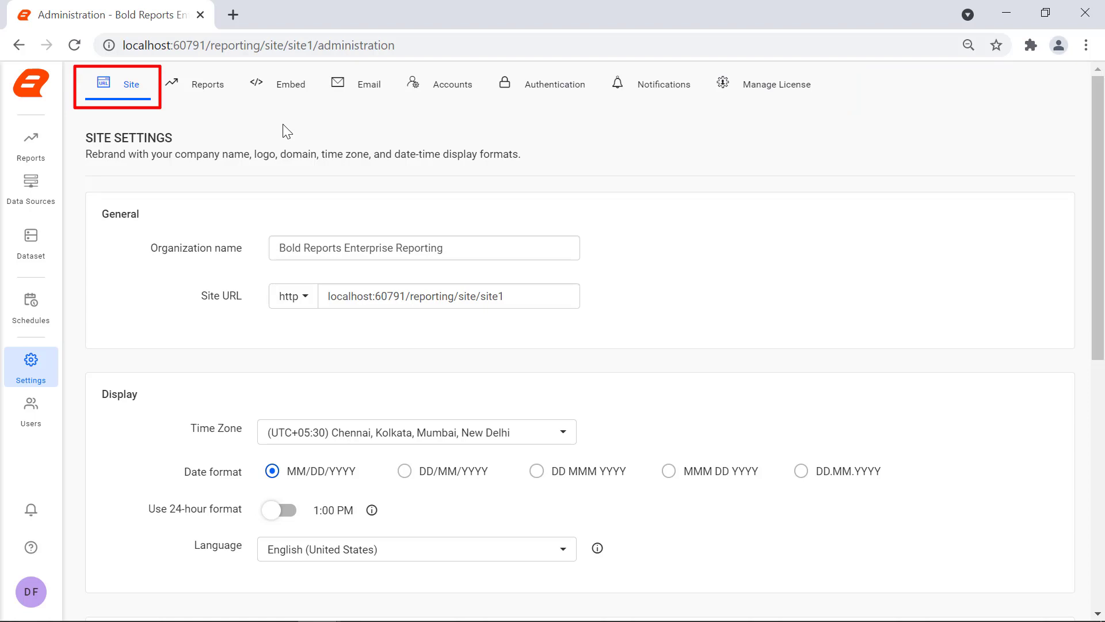
{"action": "left_click", "coordinate": [216, 97]}
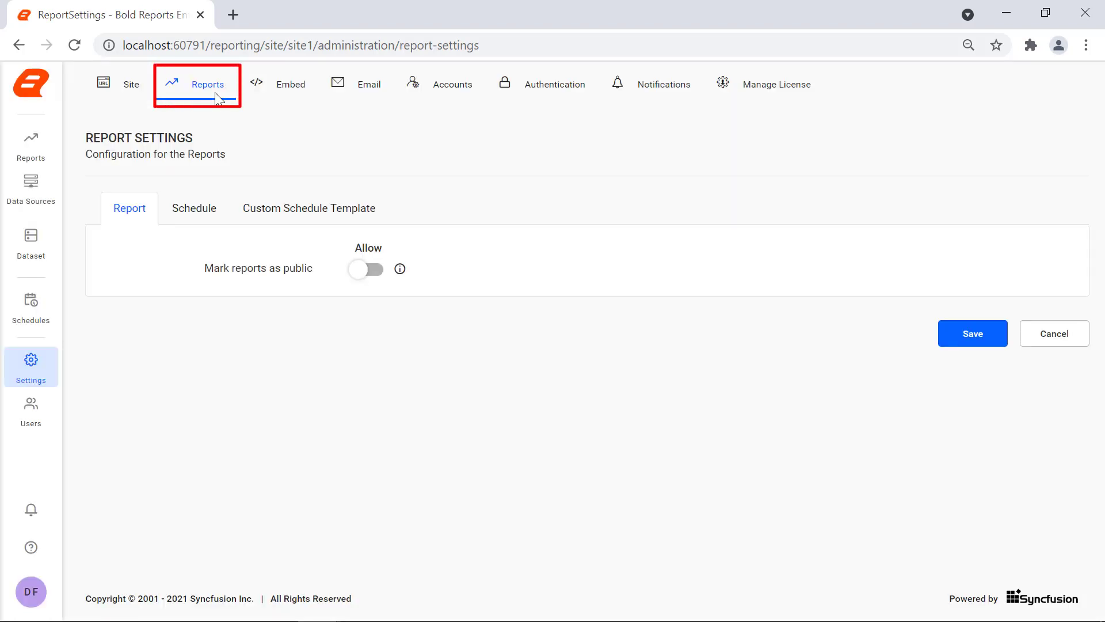
{"action": "left_click", "coordinate": [268, 98]}
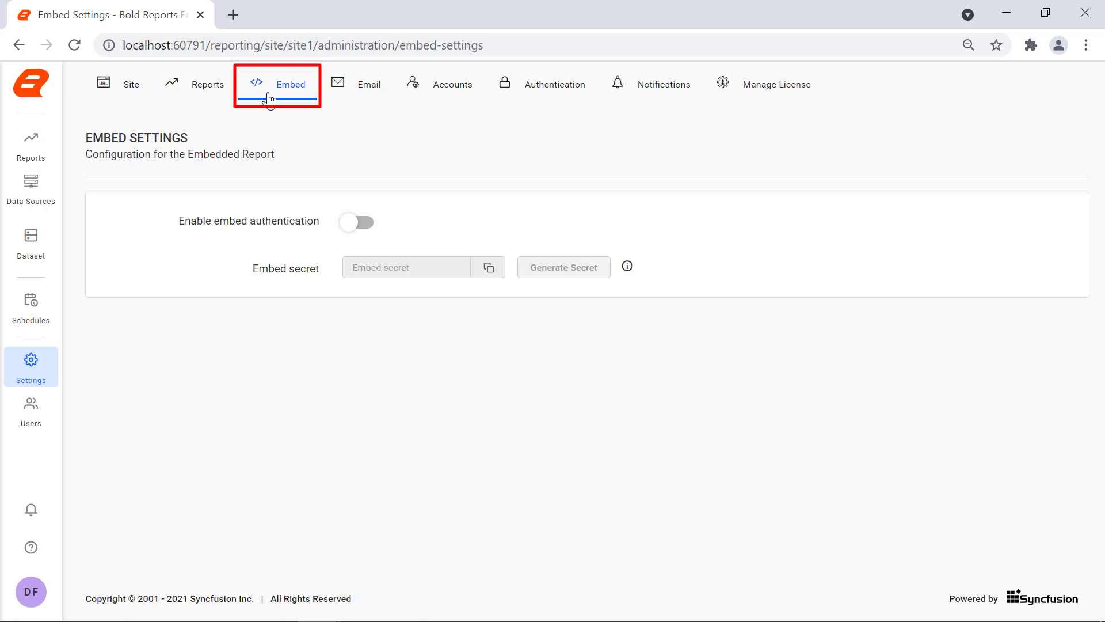
{"action": "left_click", "coordinate": [336, 98]}
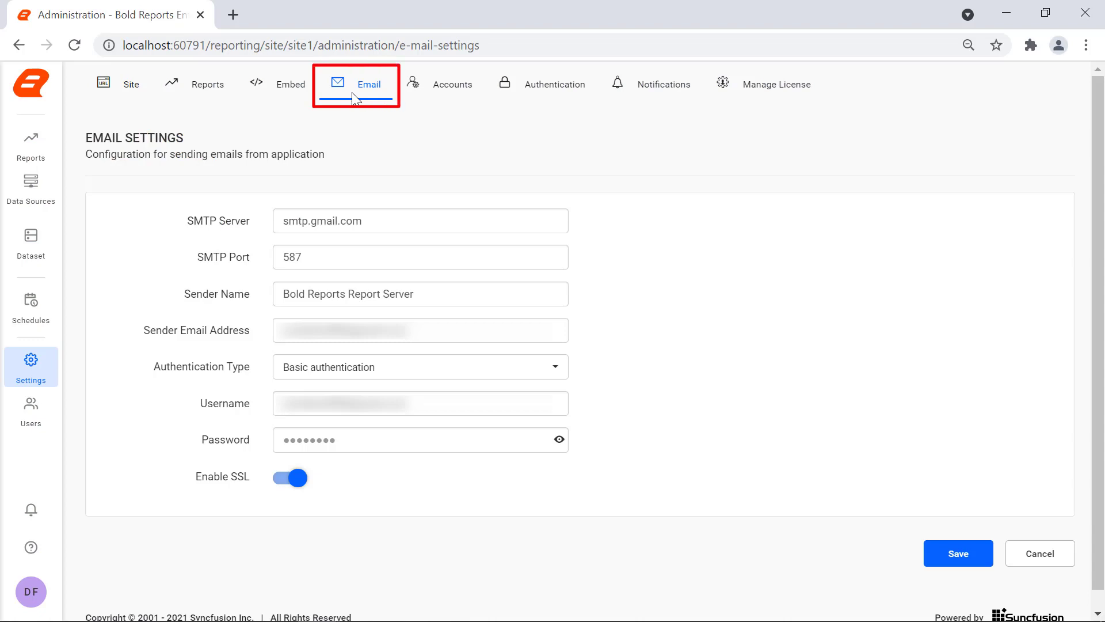
{"action": "left_click", "coordinate": [440, 98]}
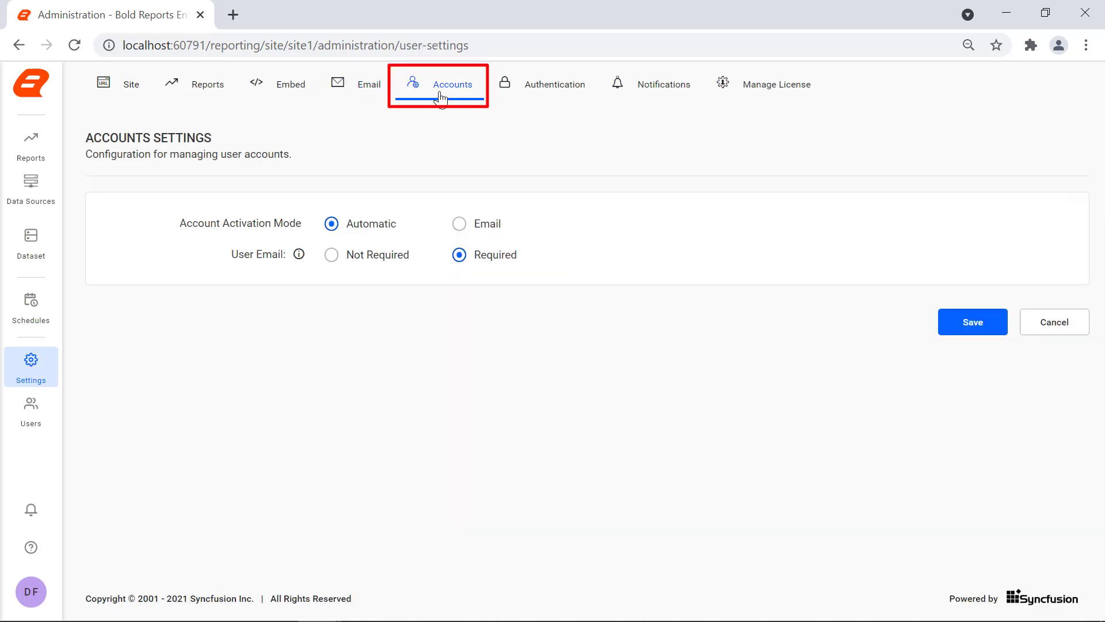
{"action": "left_click", "coordinate": [540, 98]}
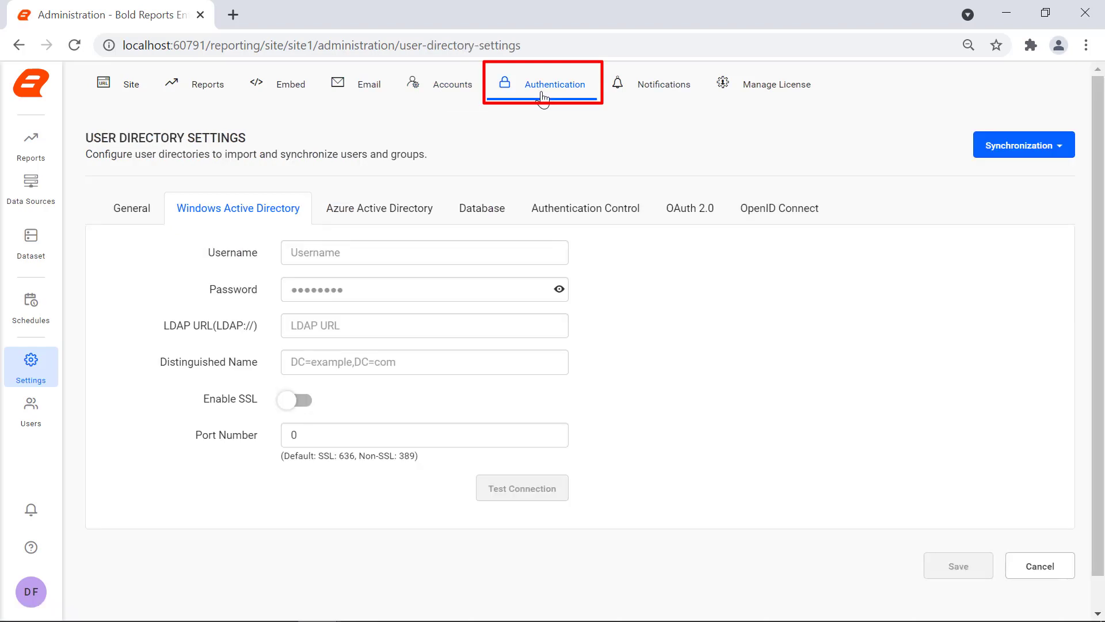
{"action": "left_click", "coordinate": [634, 99]}
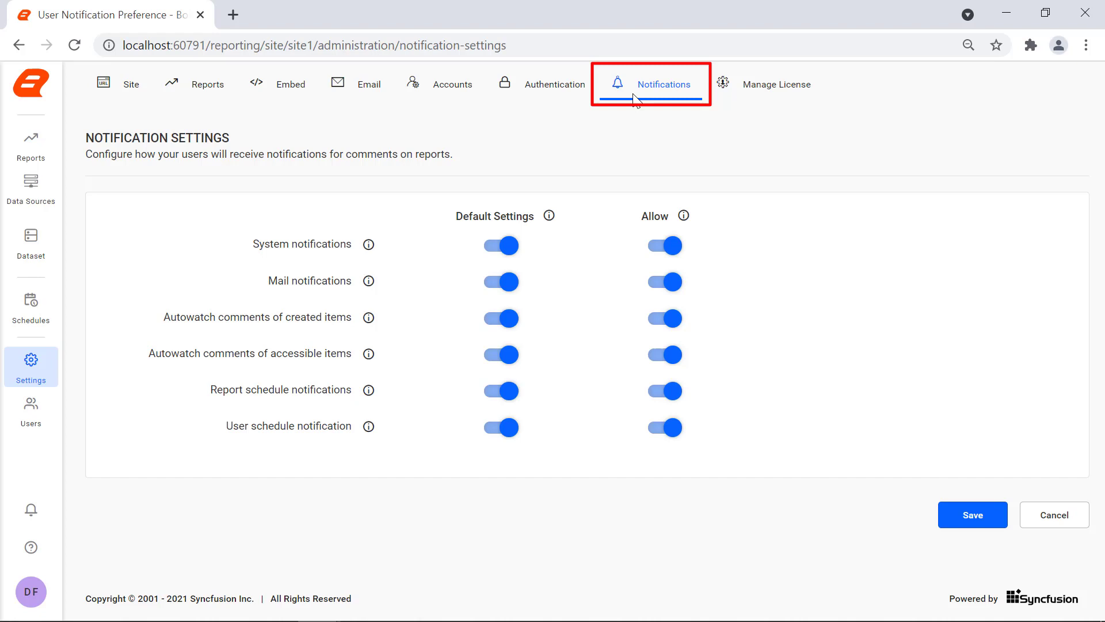
{"action": "left_click", "coordinate": [729, 94]}
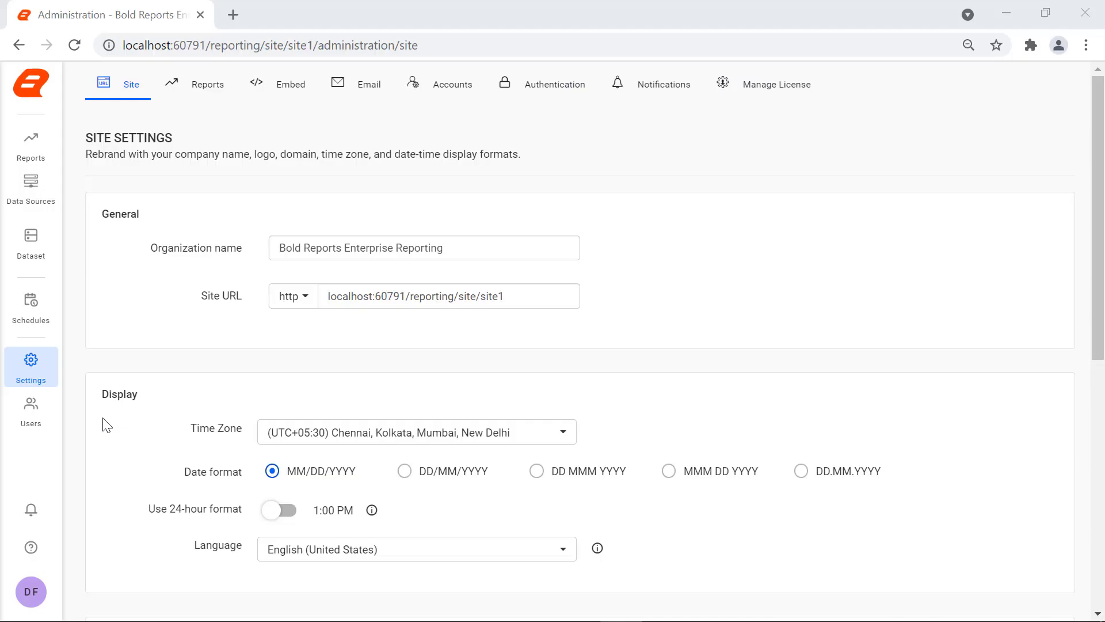
- Open the user list and examine the listed user's permissions and profile details
{"action": "left_click", "coordinate": [41, 423]}
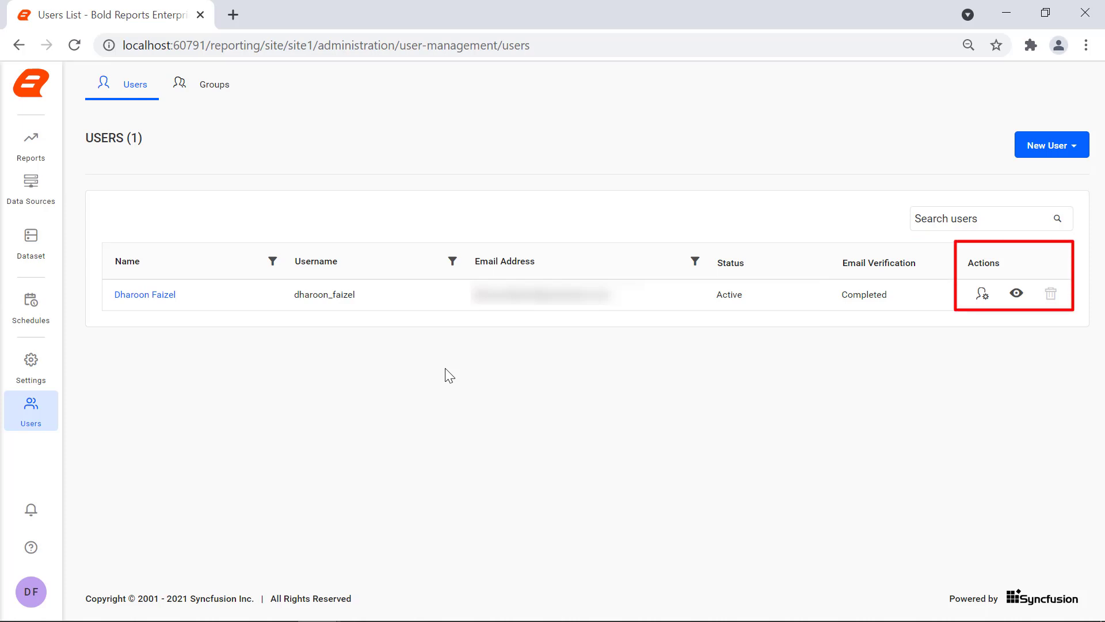
{"action": "left_click", "coordinate": [983, 297]}
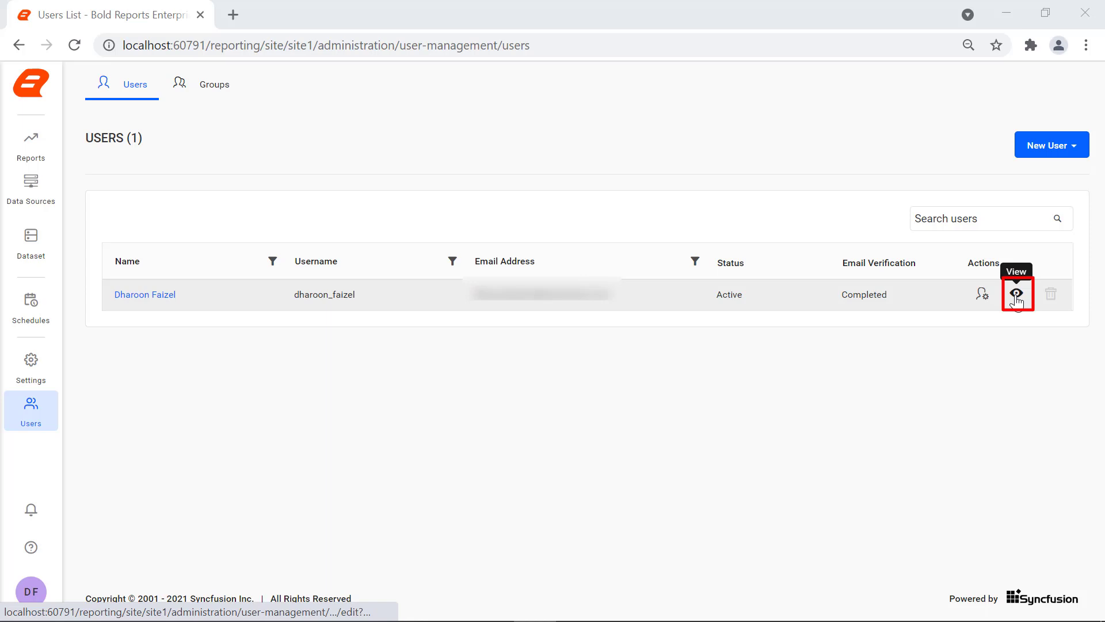
{"action": "left_click", "coordinate": [1016, 295]}
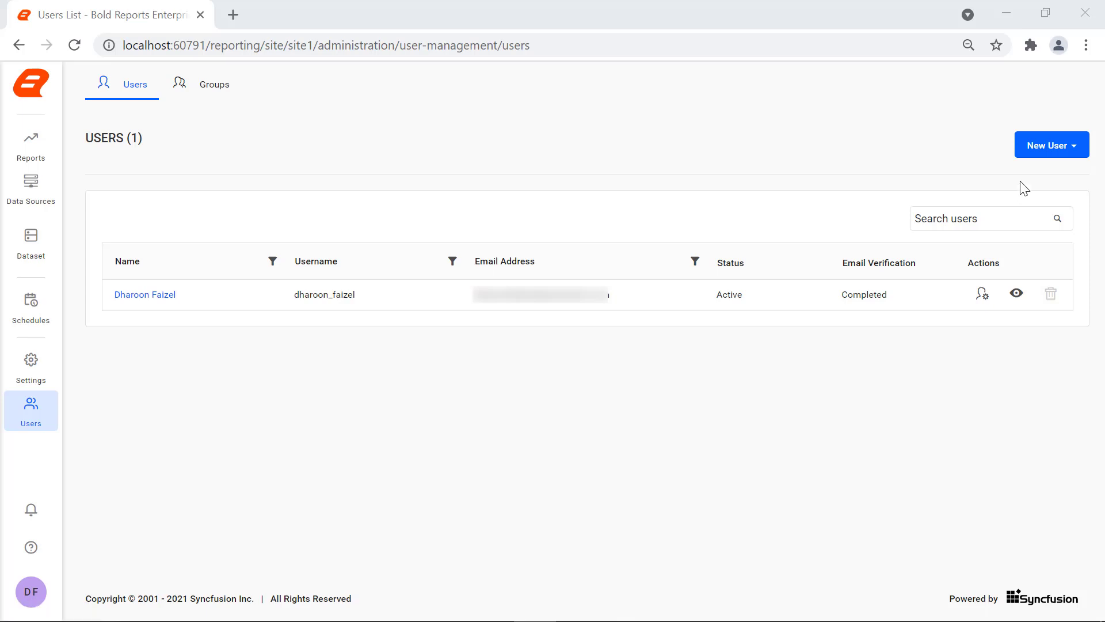
- Review the options for adding users, then examine the groups list, the System Administrator group's user assignment and the options for adding groups
{"action": "left_click", "coordinate": [1041, 154]}
{"action": "left_click", "coordinate": [222, 99]}
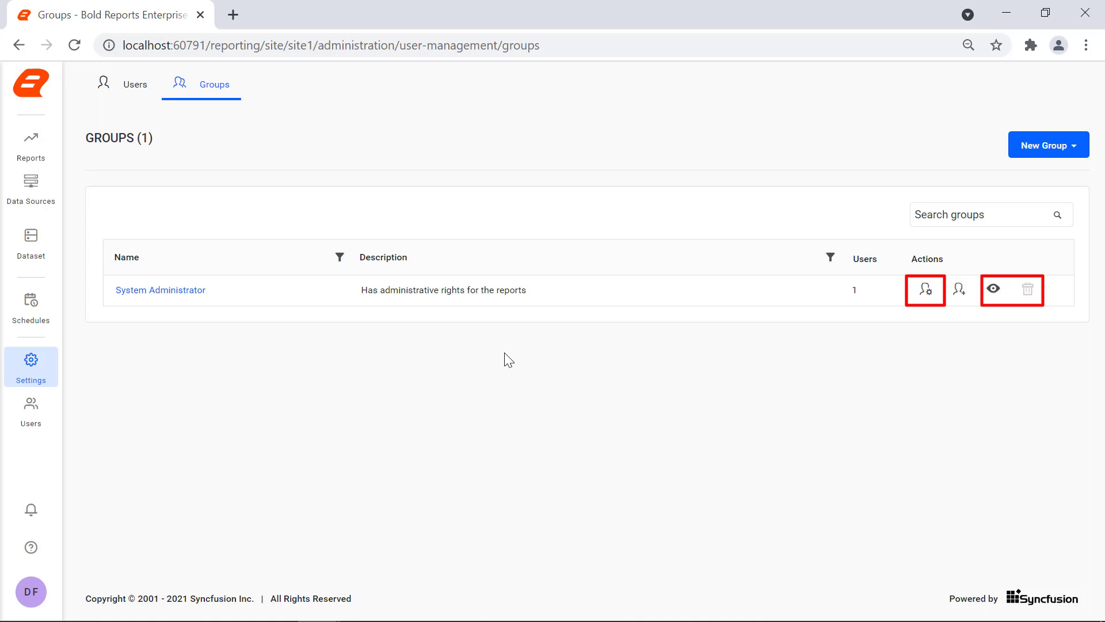
{"action": "left_click", "coordinate": [960, 292]}
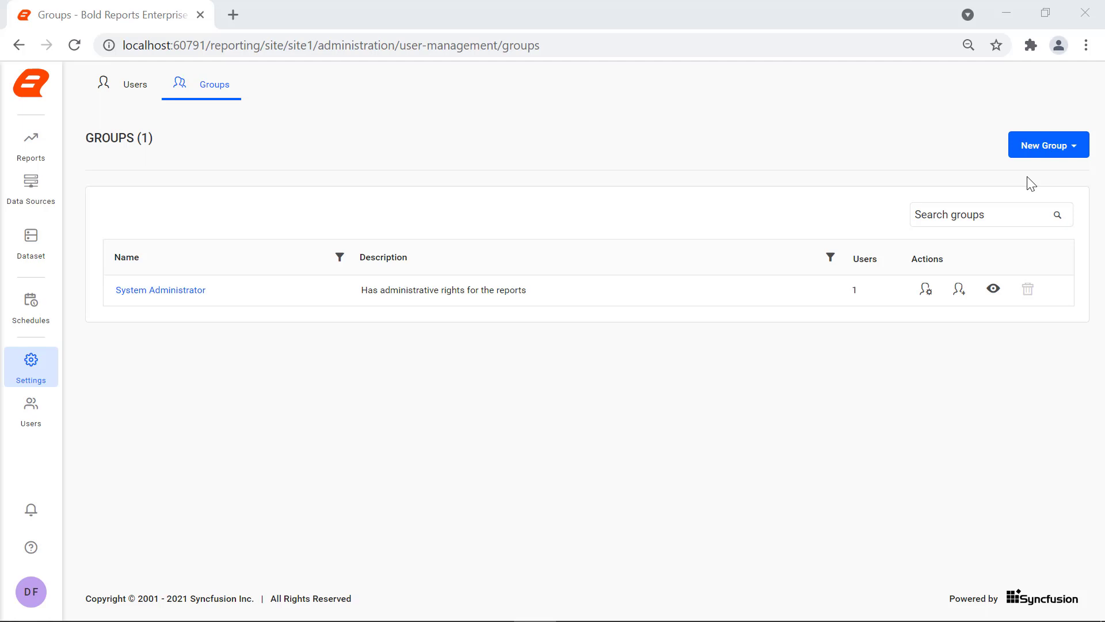
{"action": "left_click", "coordinate": [1039, 160]}
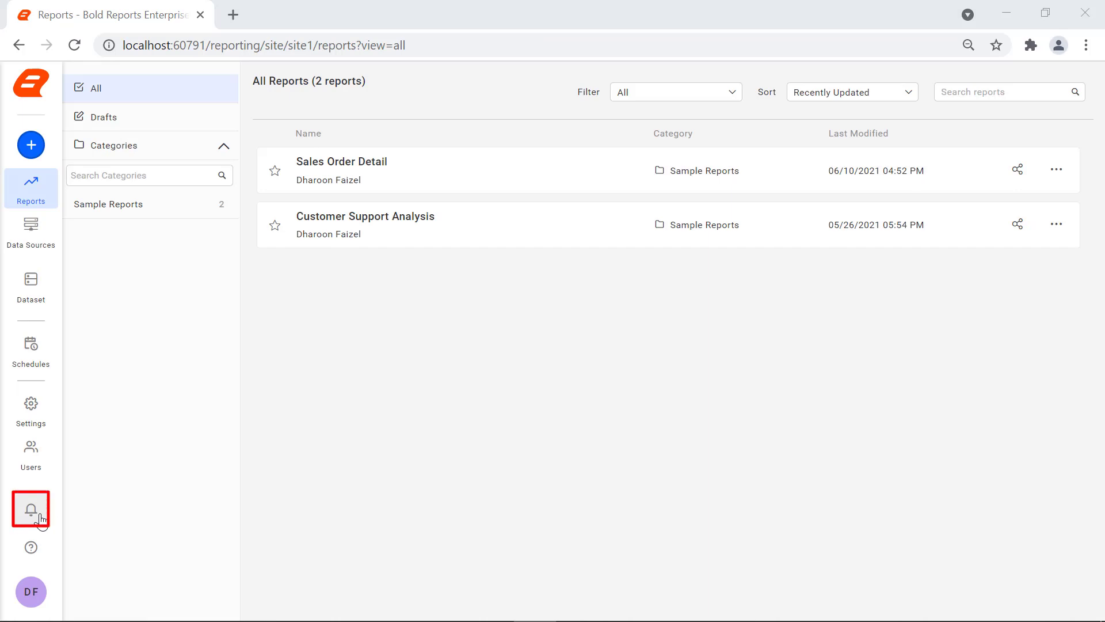
- Examine the notifications, the help options and the account's site, profile and logout options from the reports page
{"action": "left_click", "coordinate": [40, 517]}
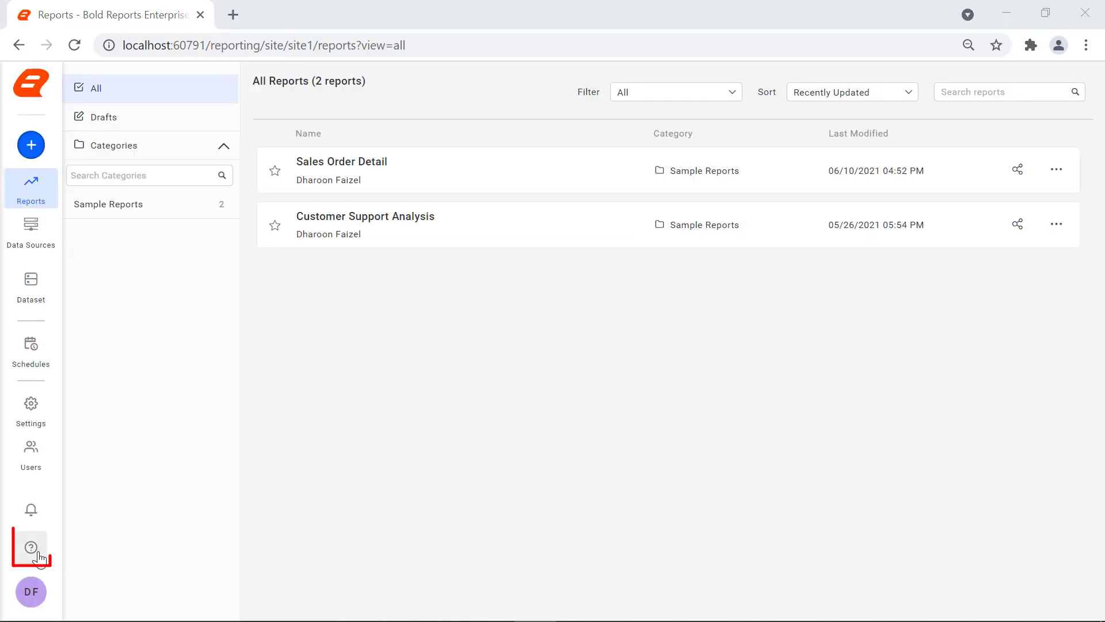
{"action": "left_click", "coordinate": [38, 555]}
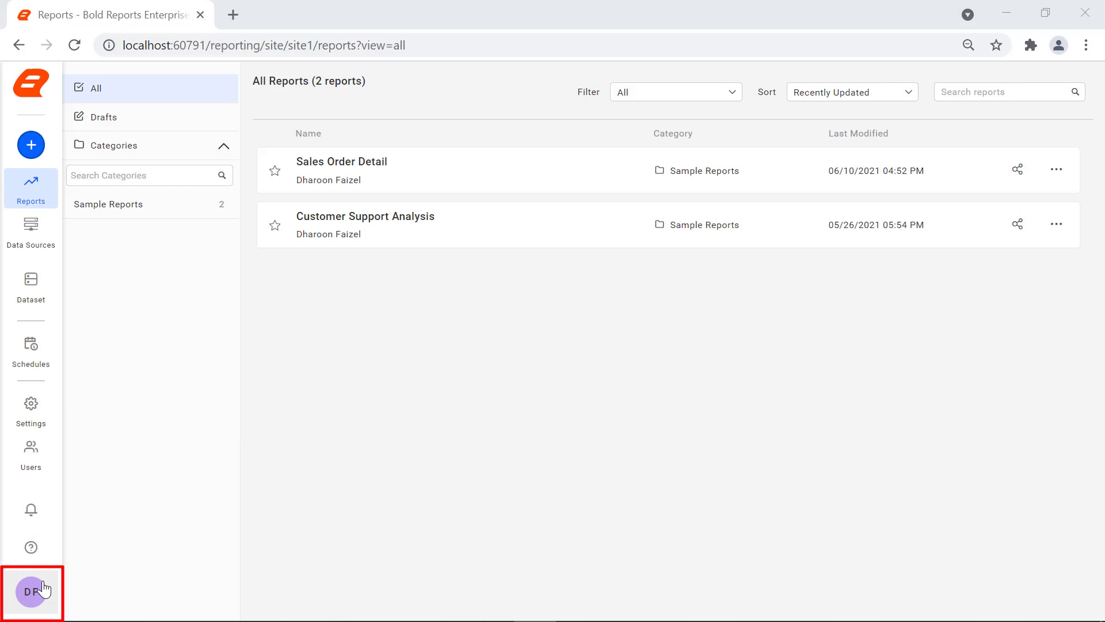
{"action": "left_click", "coordinate": [40, 586]}
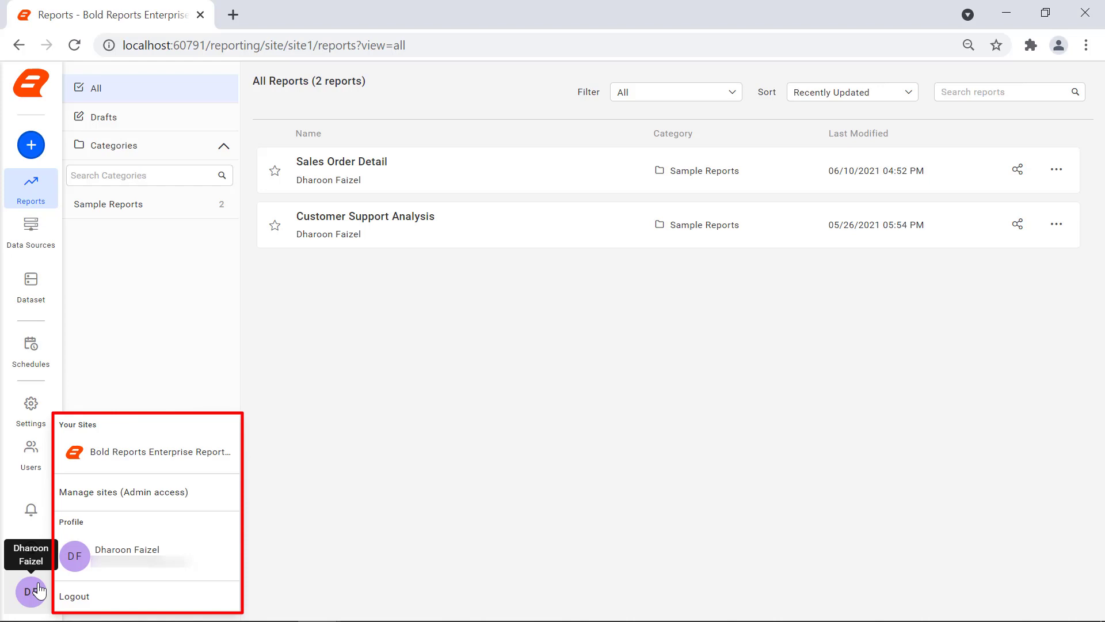
{"action": "left_click", "coordinate": [597, 326]}
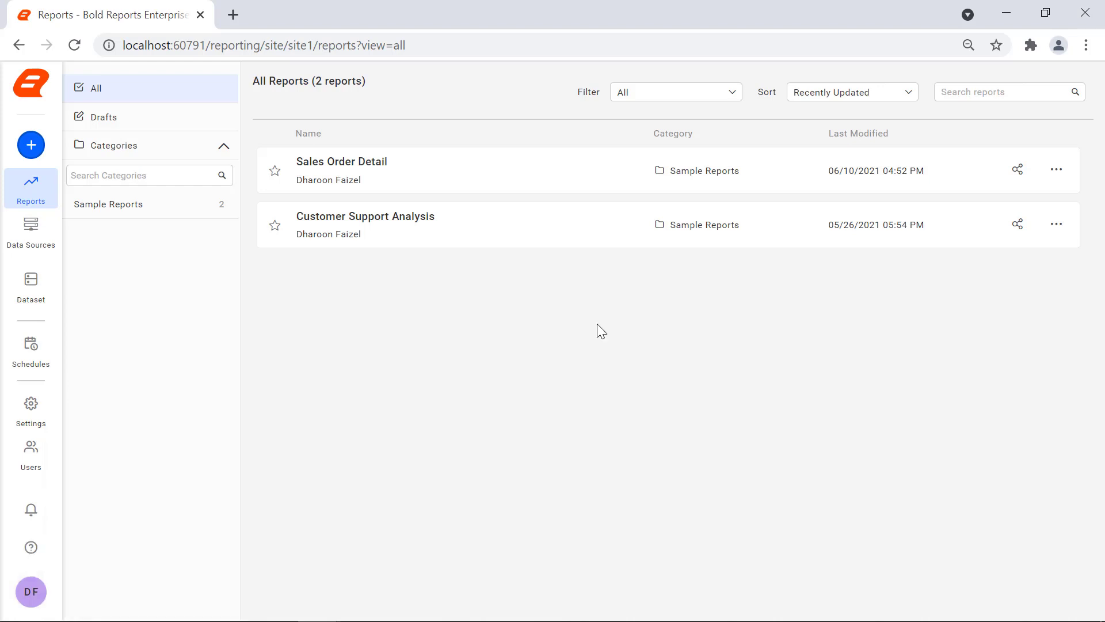